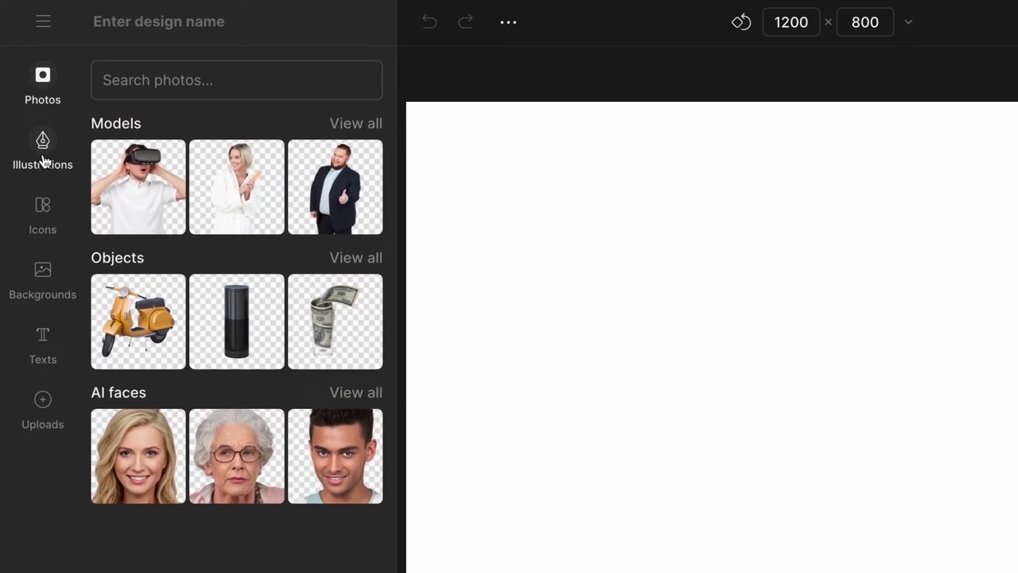
- Browse the illustration styles and open the full Bubble gum collection
left_click(42, 151)
scroll(204, 190, "down", 15)
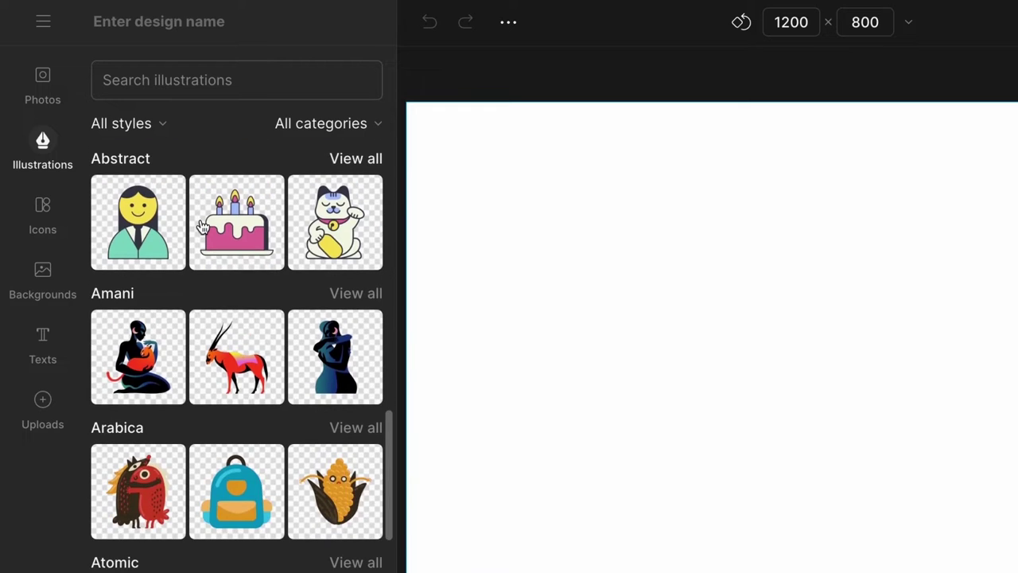
scroll(202, 227, "down", 15)
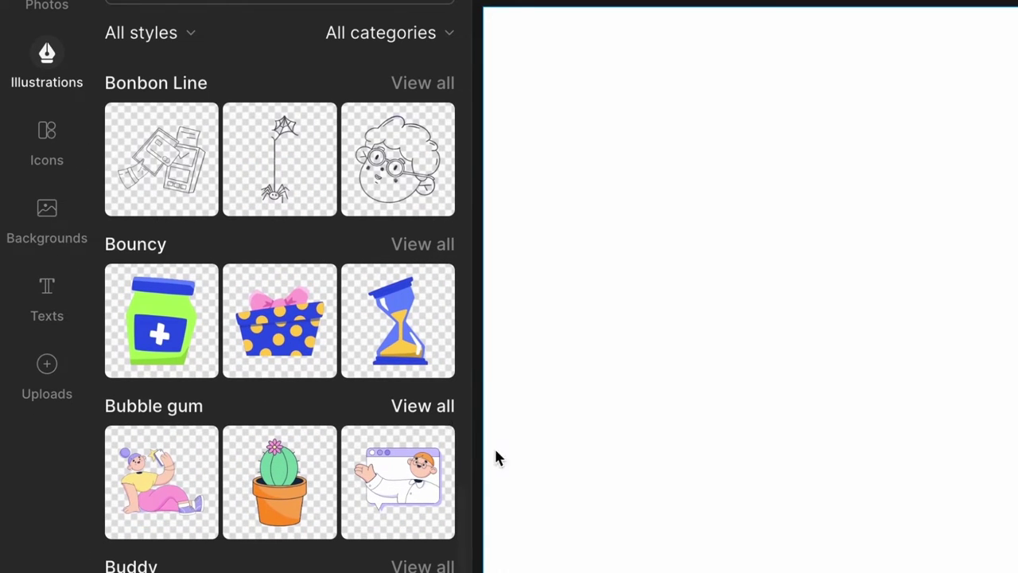
left_click(422, 405)
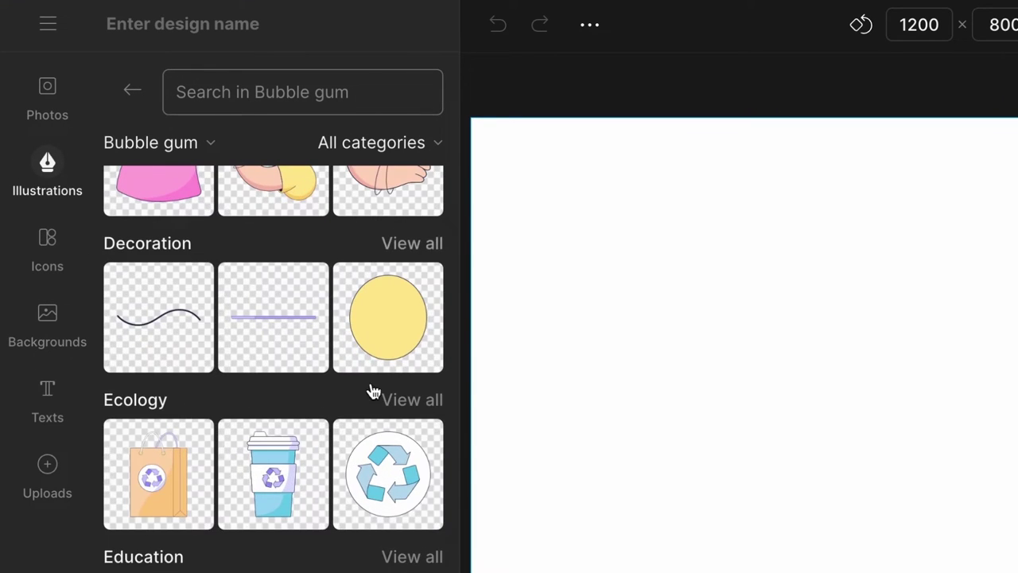
- Search the Bubble gum collection for "woman" and add the standing, leaning woman with an outstretched hand to the canvas
scroll(358, 398, "up", 10)
left_click(250, 101)
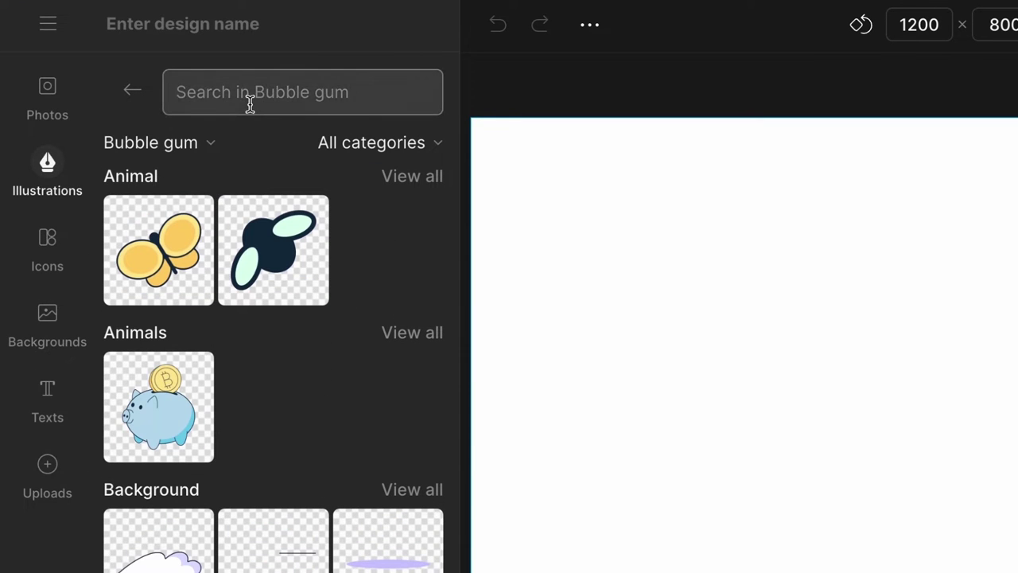
type("woman")
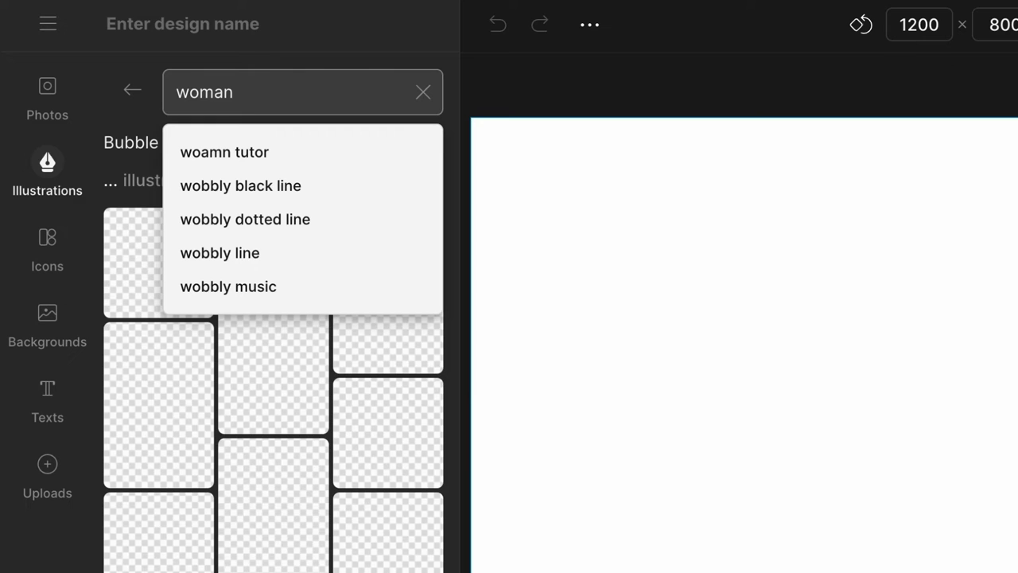
left_click(316, 63)
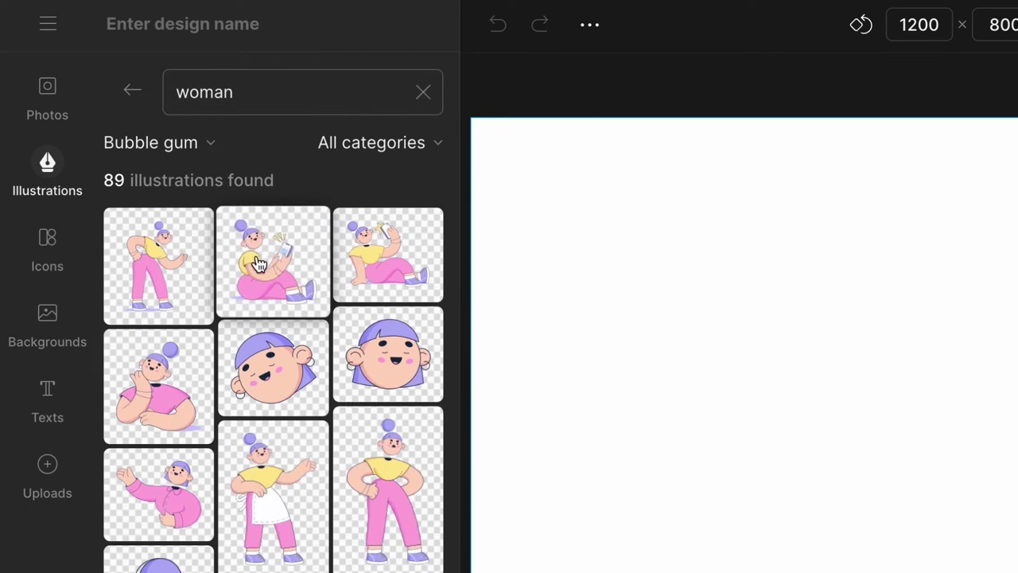
left_click(193, 278)
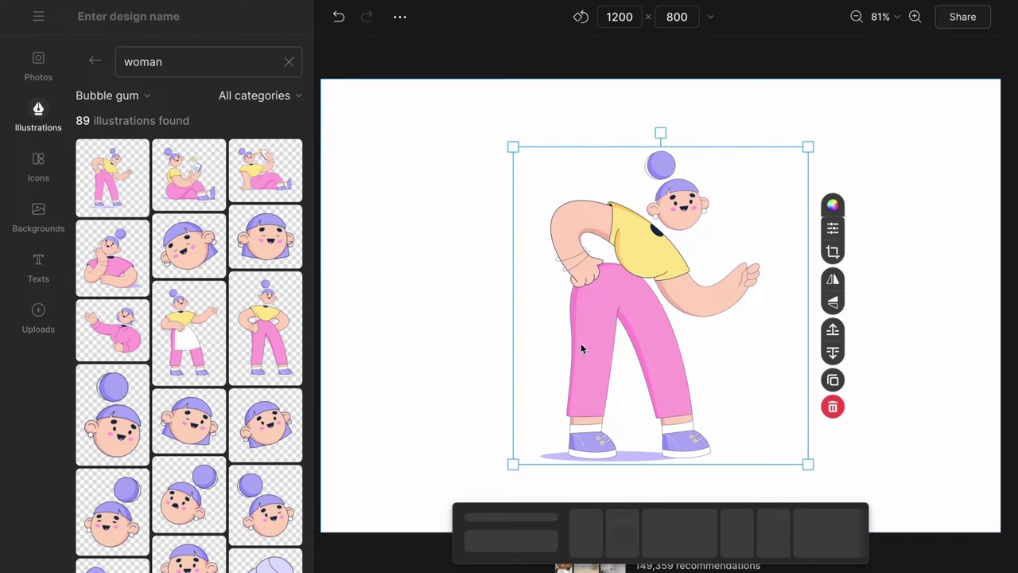
left_click(389, 209)
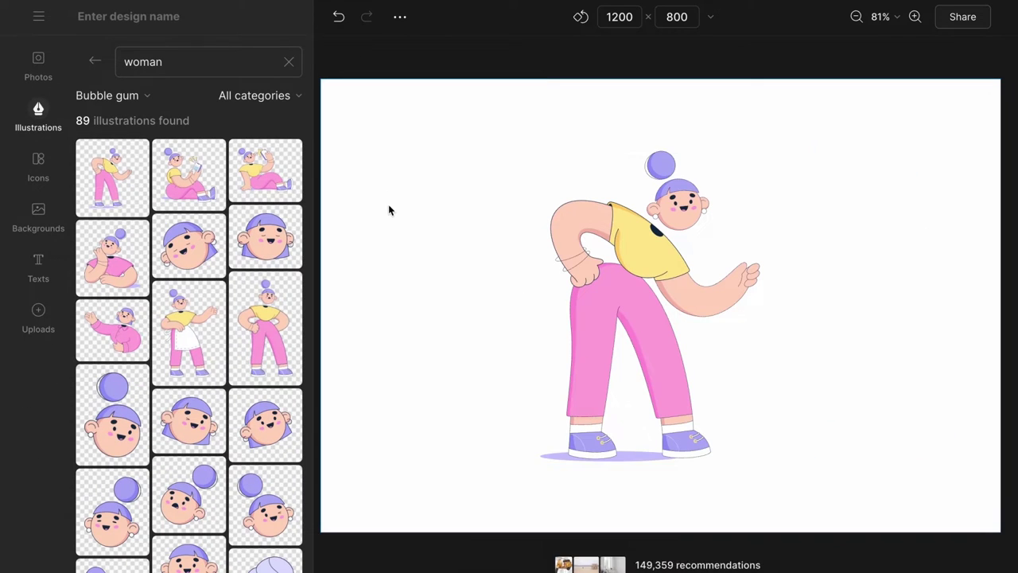
- Search the Bubble gum collection for "search" and add the pink-framed magnifying glass to the canvas
left_click(290, 63)
left_click(238, 66)
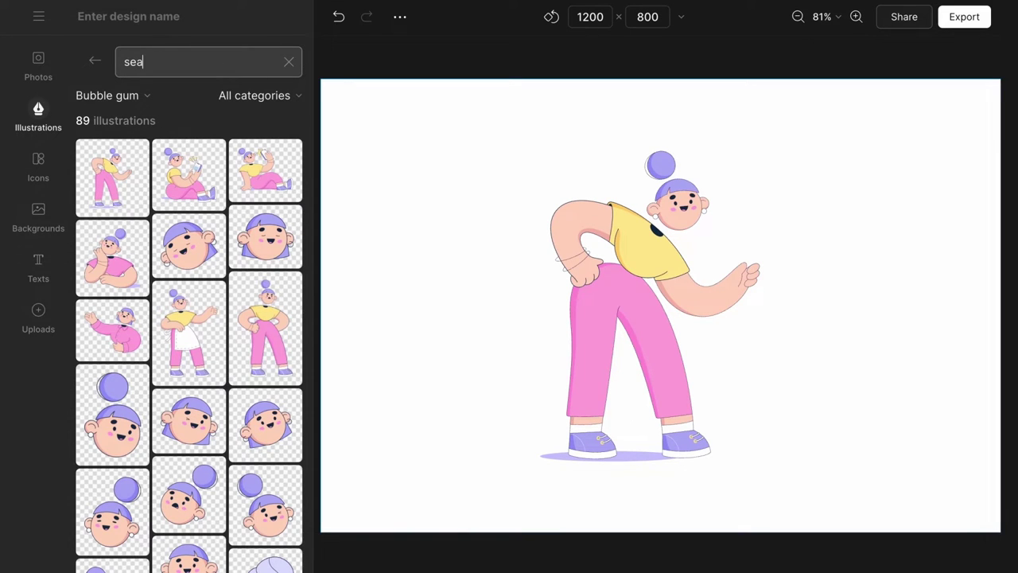
type("search")
key("Return")
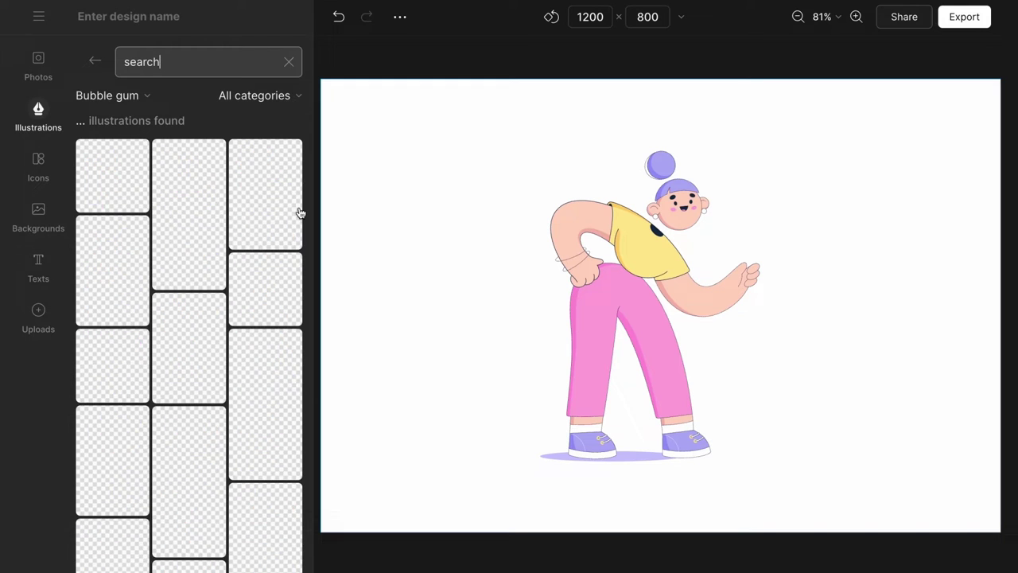
left_click(241, 506)
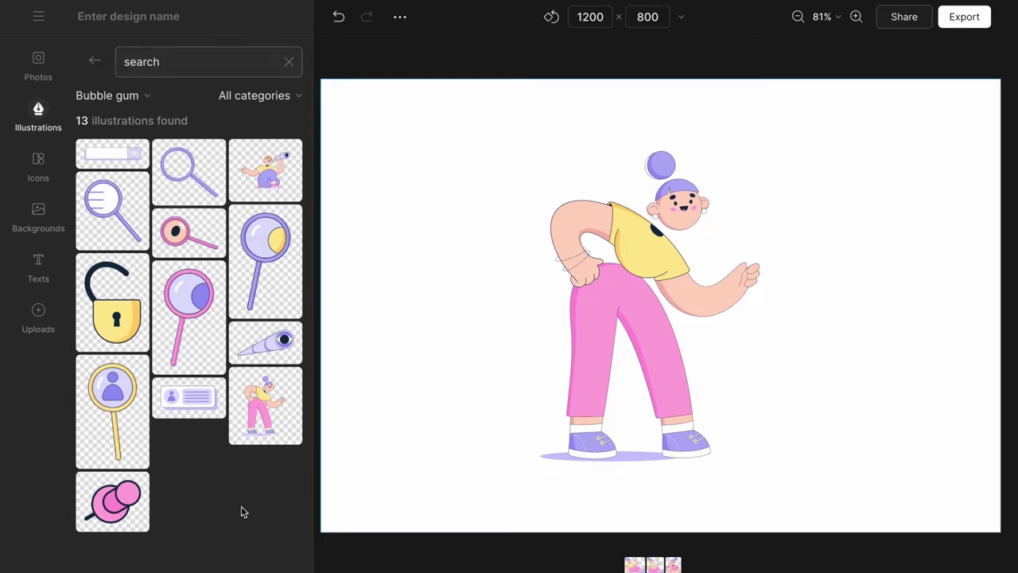
left_click(189, 333)
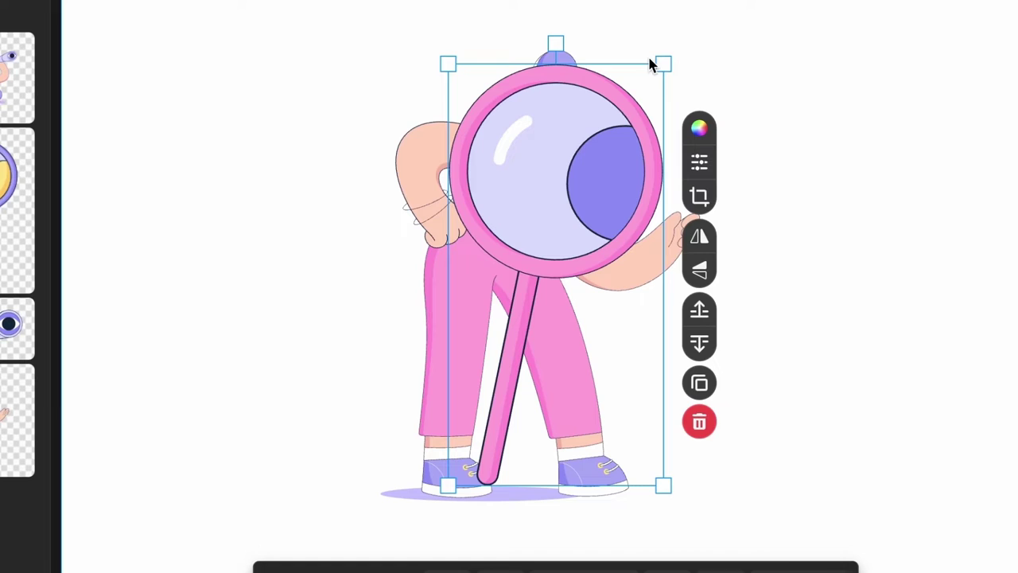
- Shrink the magnifying glass and position its handle in the woman's outstretched hand
left_click_drag(663, 64, 554, 254)
left_click_drag(513, 358, 702, 174)
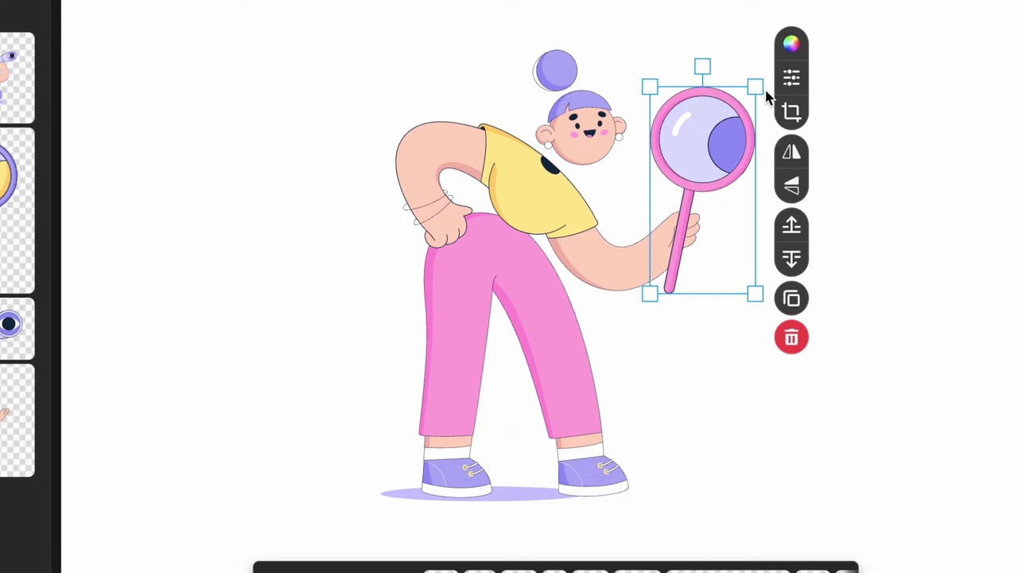
left_click_drag(756, 87, 721, 132)
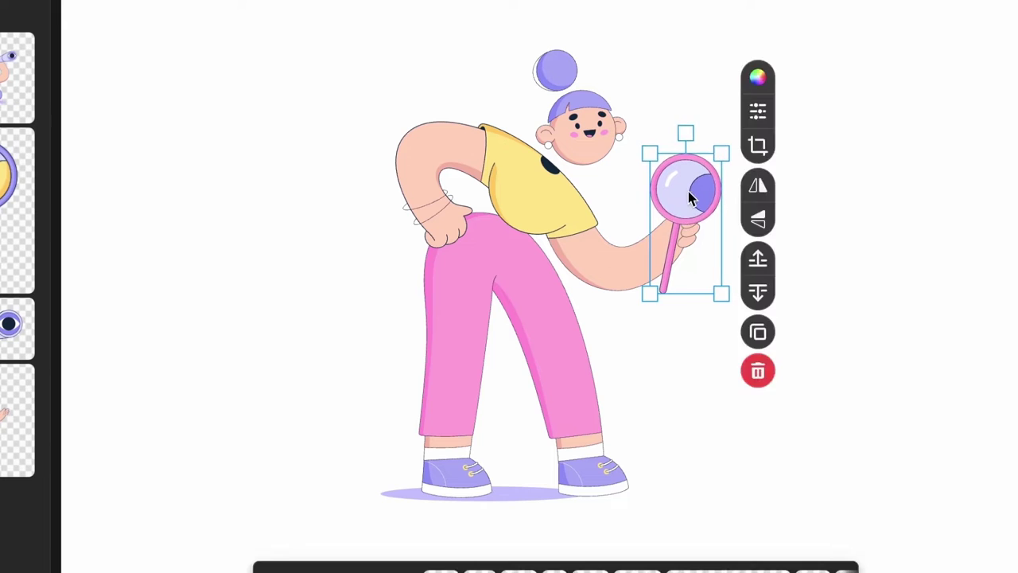
mouse_move(686, 183)
left_mouse_down()
mouse_move(702, 175)
mouse_move(686, 178)
mouse_move(695, 182)
left_mouse_up()
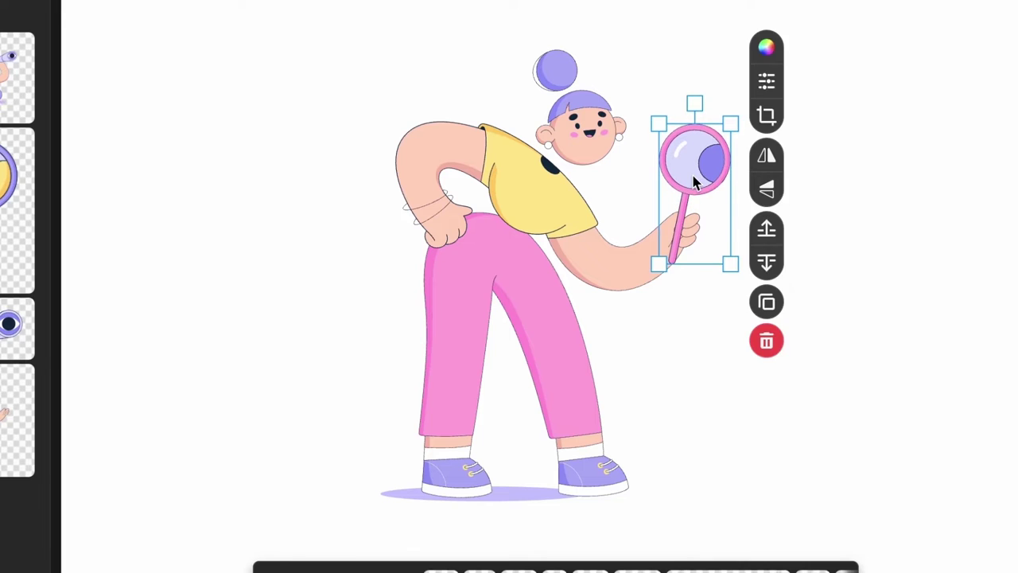
left_click(837, 382)
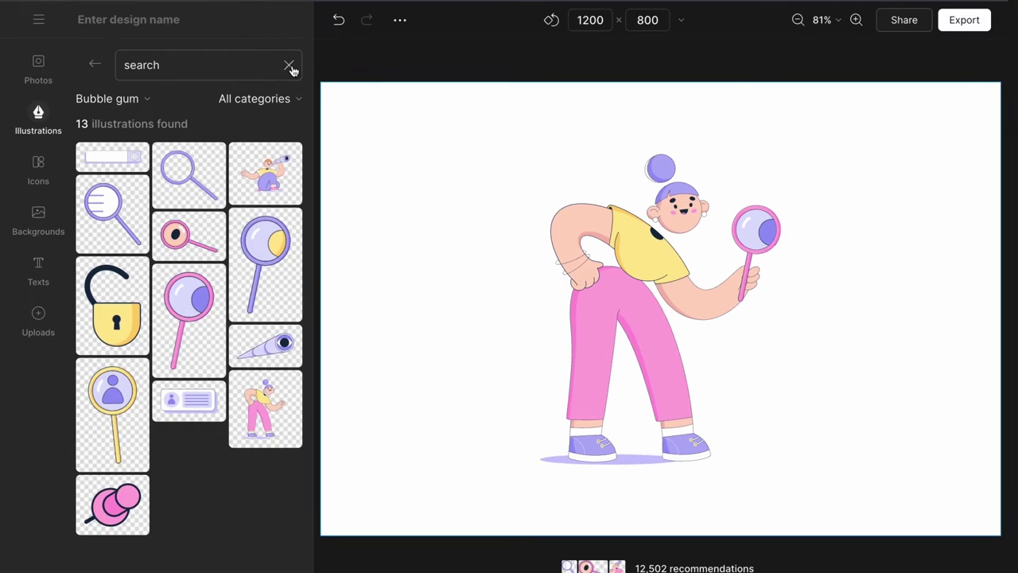
- Search the Bubble gum collection for "graph", add the purple rising line graph and fit it over the woman's legs
left_click(289, 65)
type("grap")
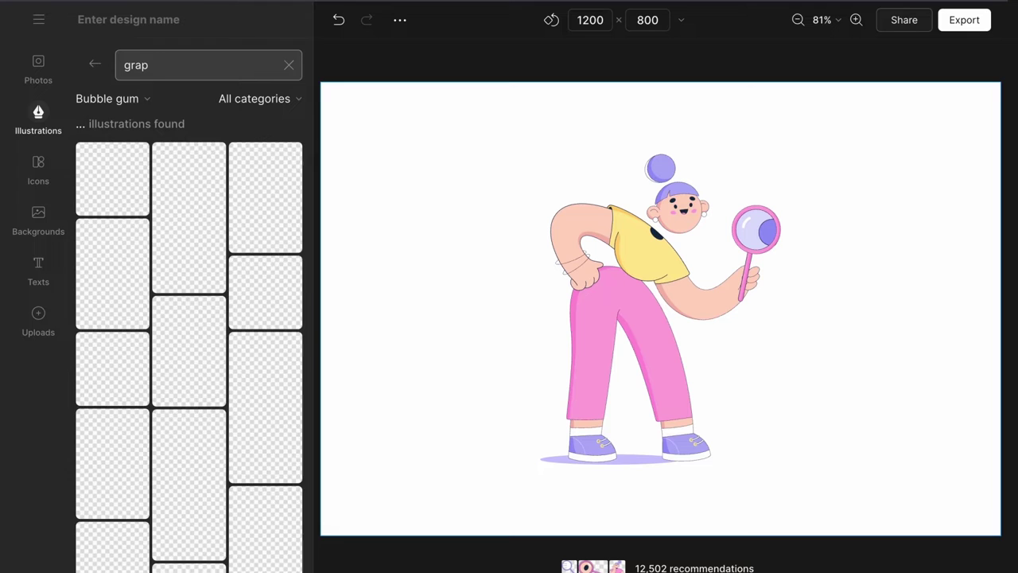
type("j")
key("BackSpace")
type("h")
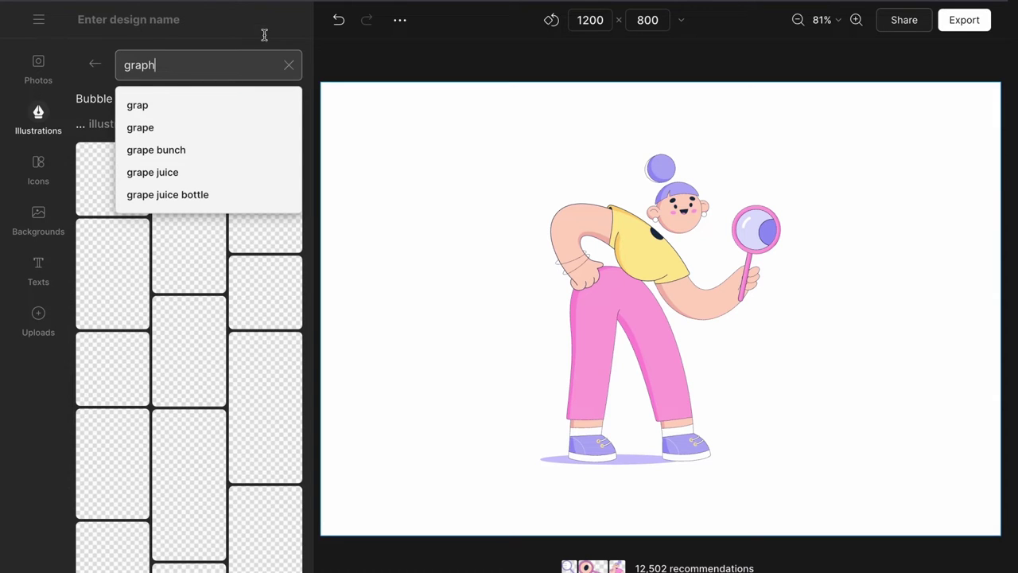
left_click(530, 183)
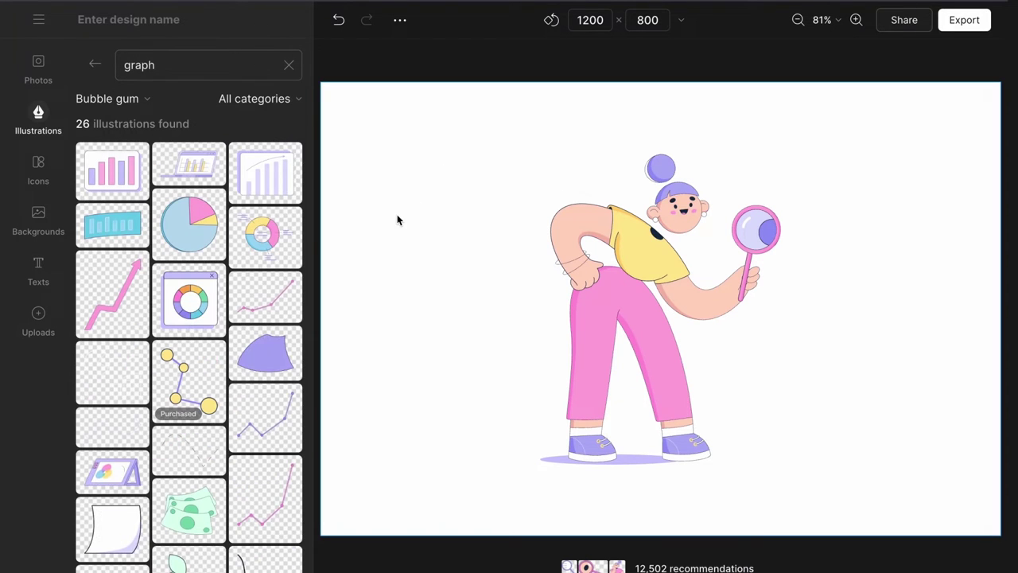
left_click(270, 444)
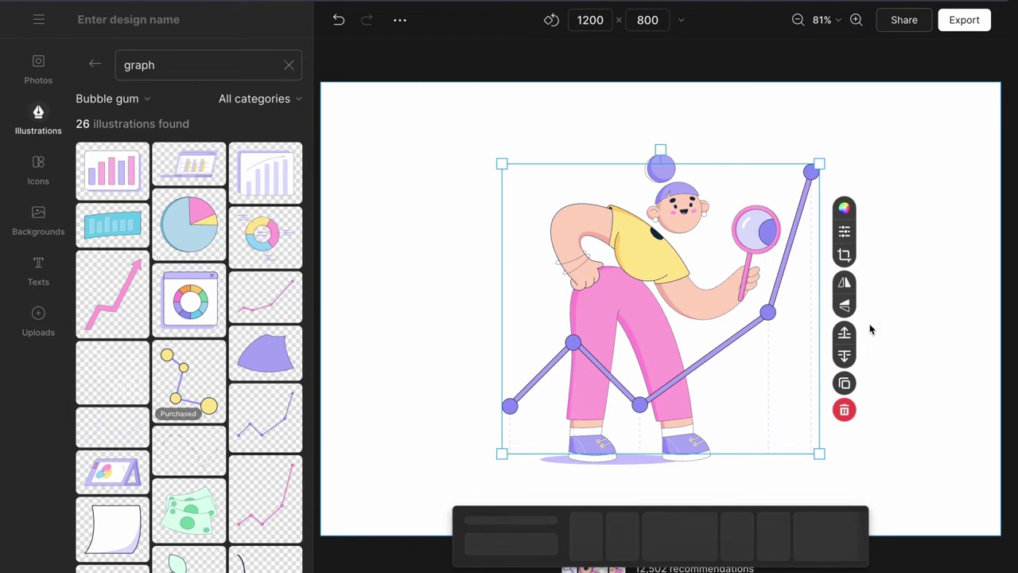
left_click_drag(764, 313, 740, 318)
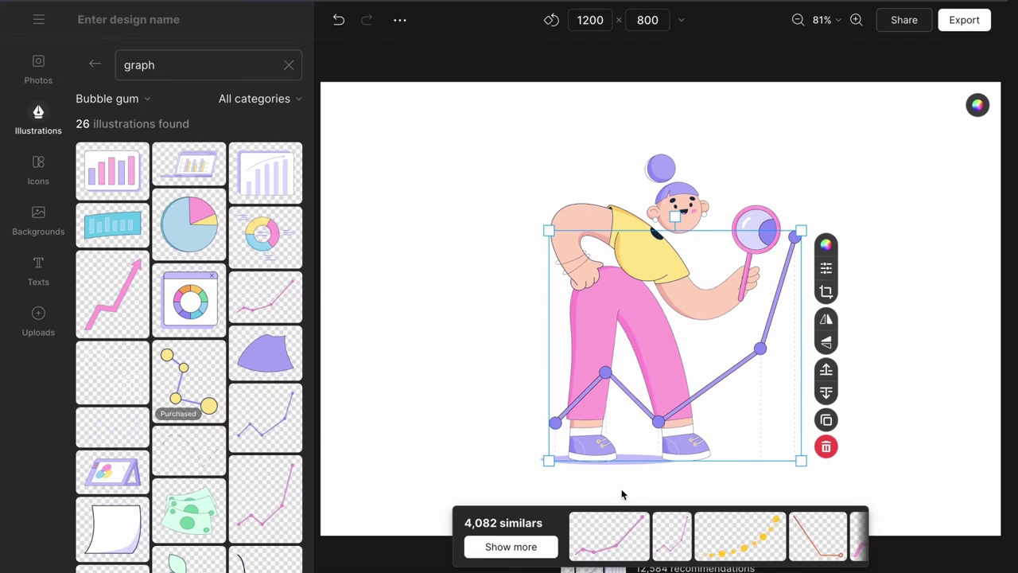
- Swap the purple graph for the similar pink line graph, then enlarge it to extend past both sides of the woman
left_click(605, 541)
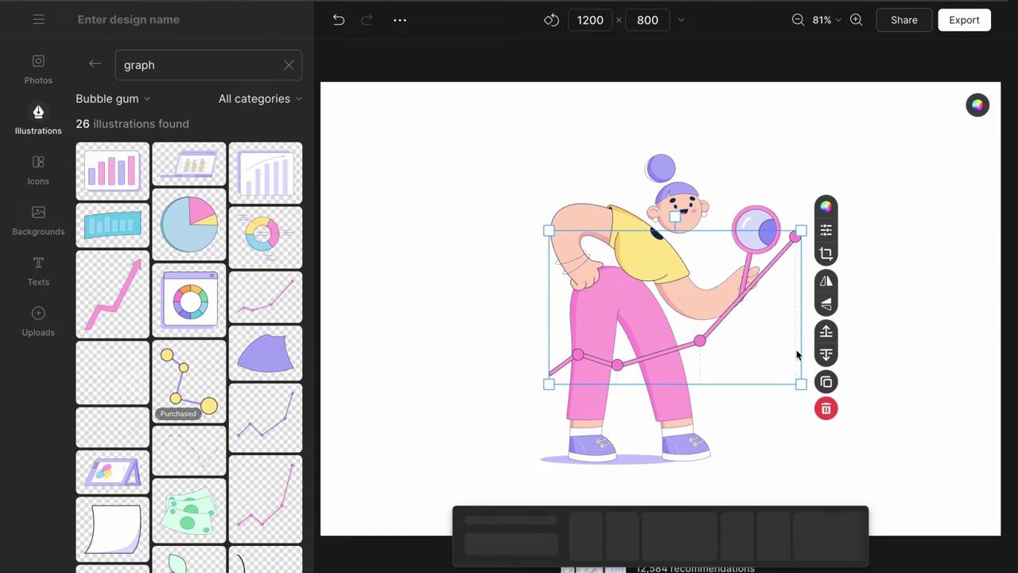
left_click_drag(797, 355, 770, 422)
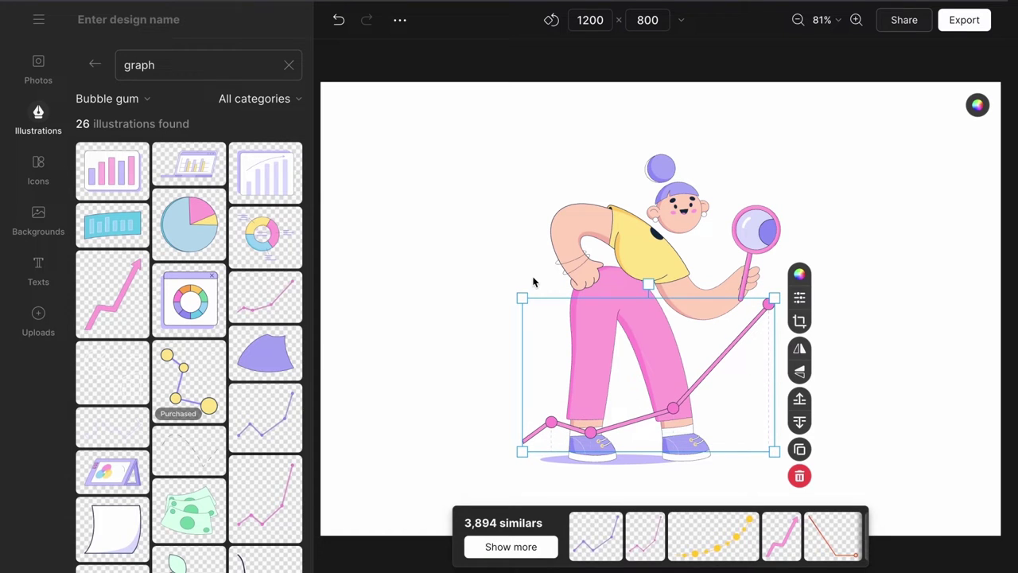
left_click_drag(517, 305, 447, 261)
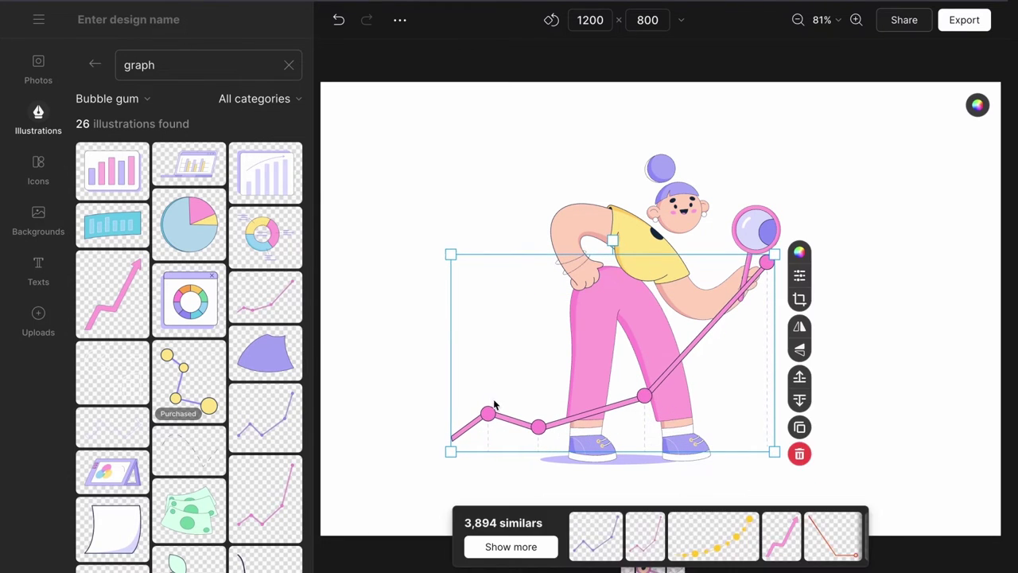
left_click(521, 414)
left_click(527, 417)
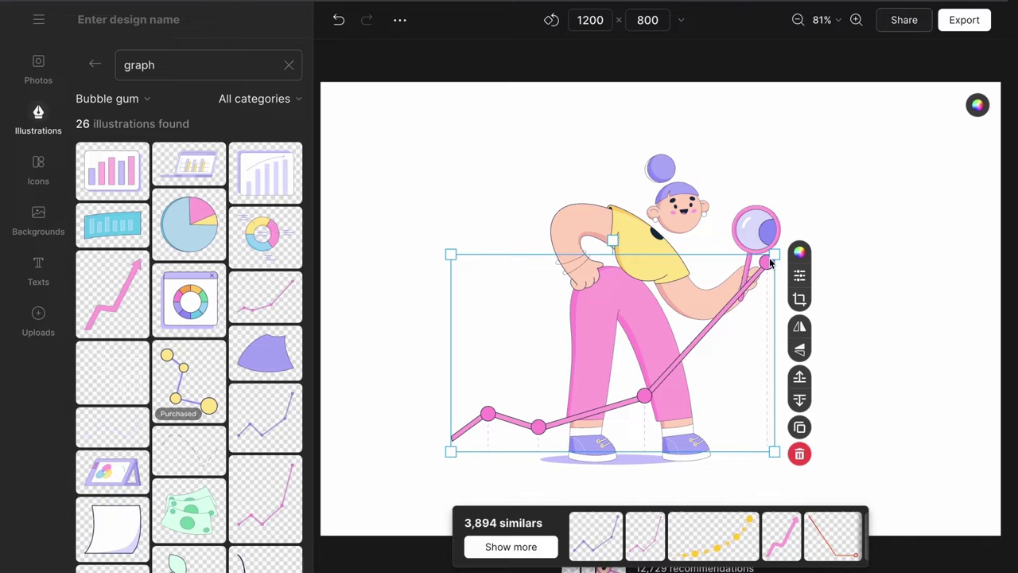
left_click_drag(771, 259, 801, 238)
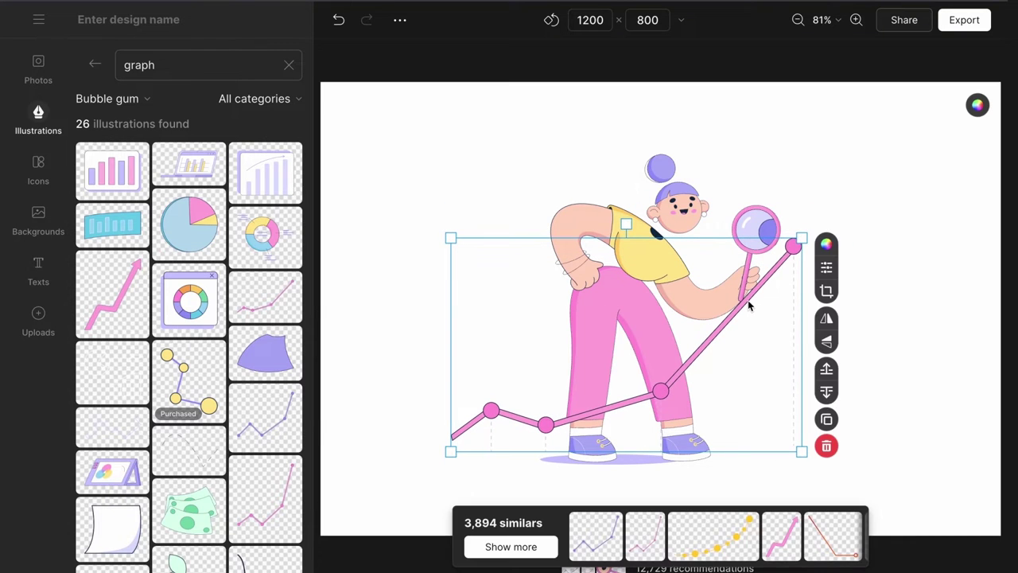
mouse_move(749, 305)
left_mouse_down()
mouse_move(770, 282)
mouse_move(751, 301)
left_mouse_up()
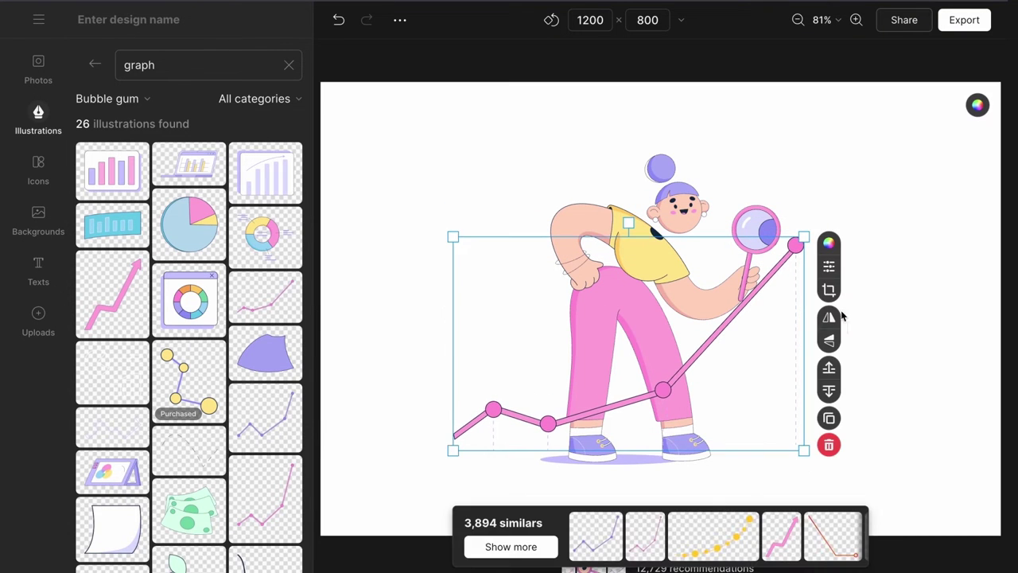
- Send the pink line graph behind the woman, shrink it slightly and nudge it into place
left_click(831, 394)
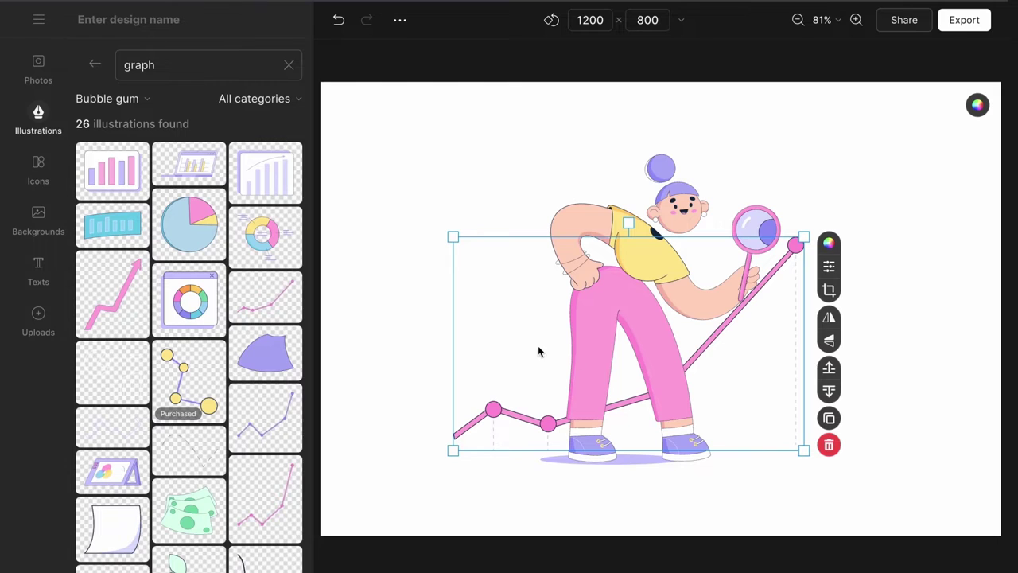
mouse_move(452, 451)
left_mouse_down()
mouse_move(481, 438)
mouse_move(470, 451)
left_mouse_up()
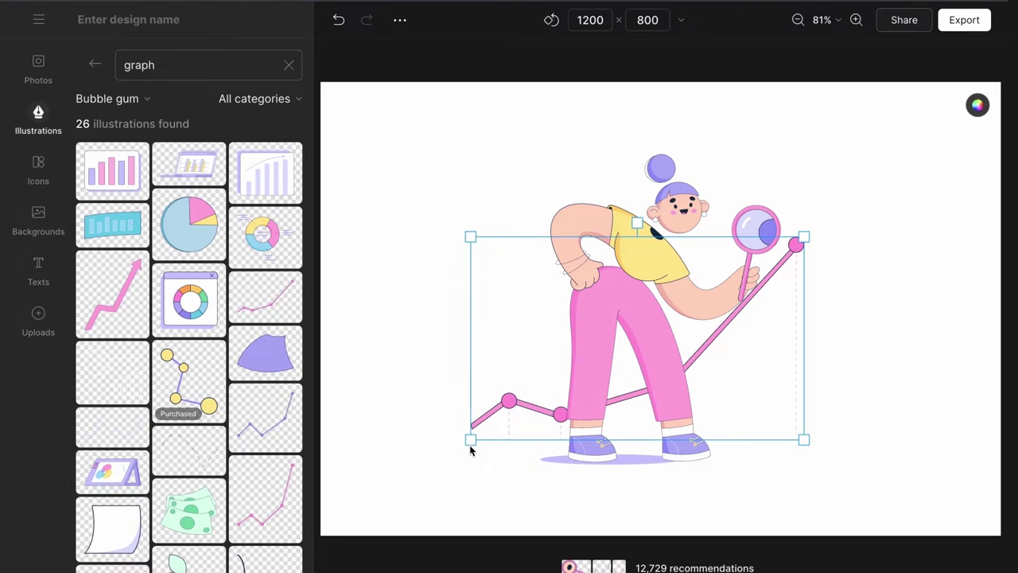
left_click_drag(799, 248, 792, 247)
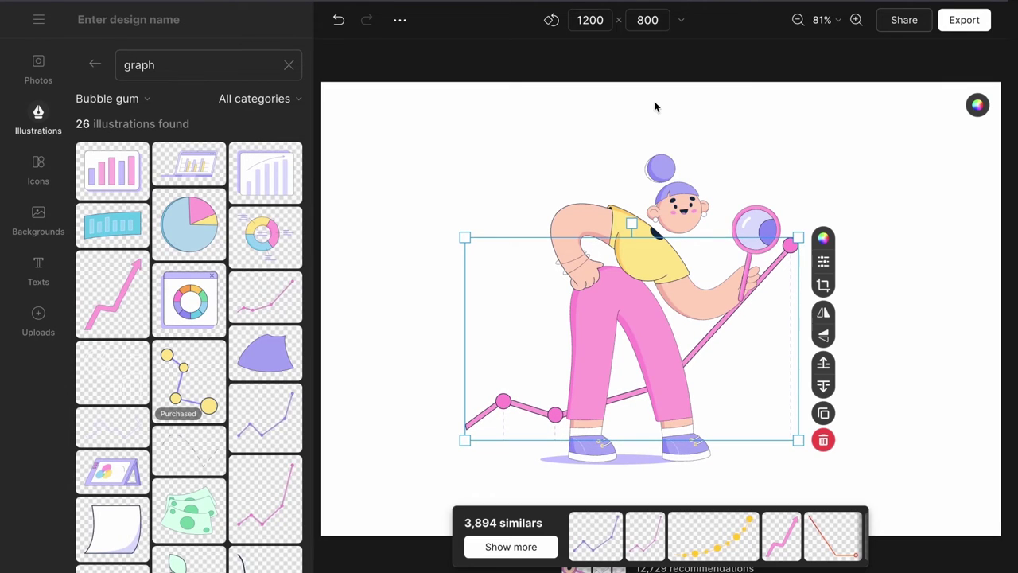
- Copy the hex code B2B0F7 of the purple swatch in the woman illustration's color palette
left_click(662, 135)
left_click(654, 187)
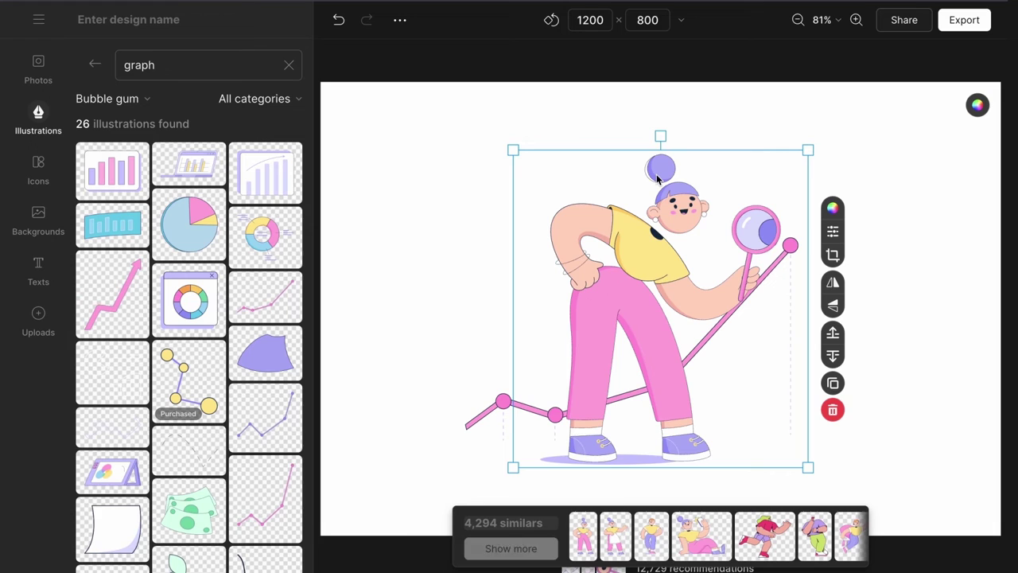
left_click(833, 210)
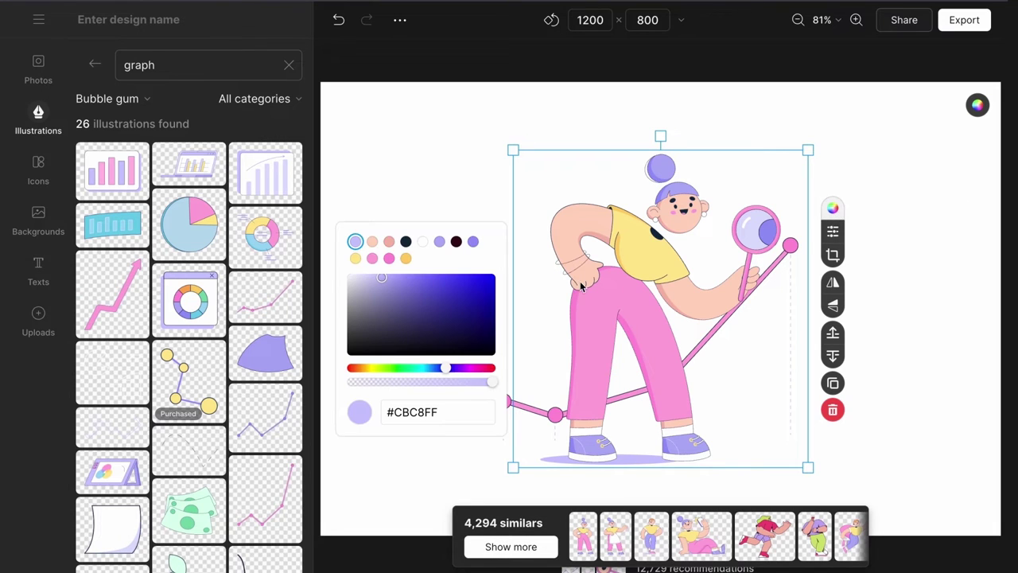
left_click(439, 242)
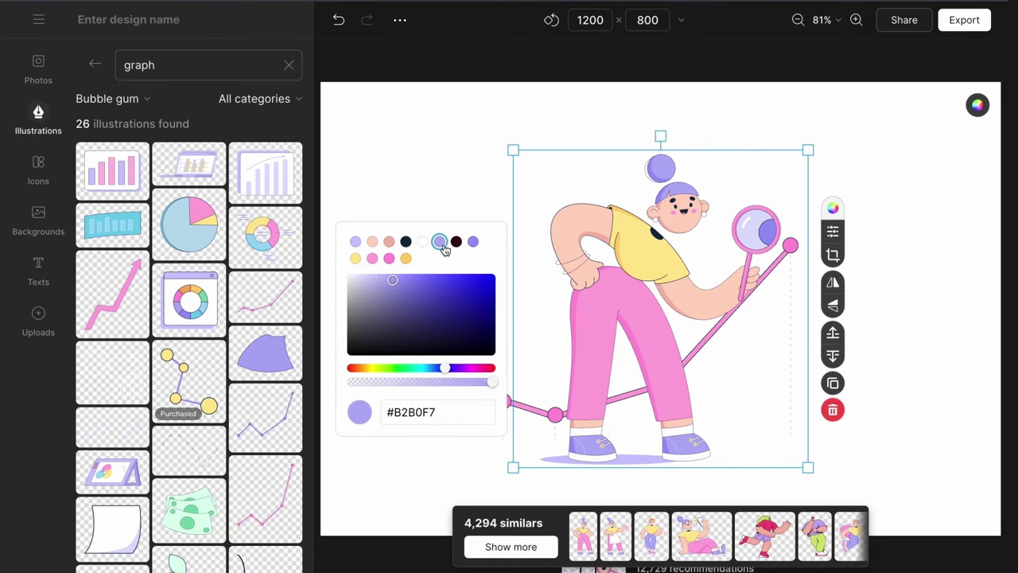
double_click(436, 409)
key("super+c")
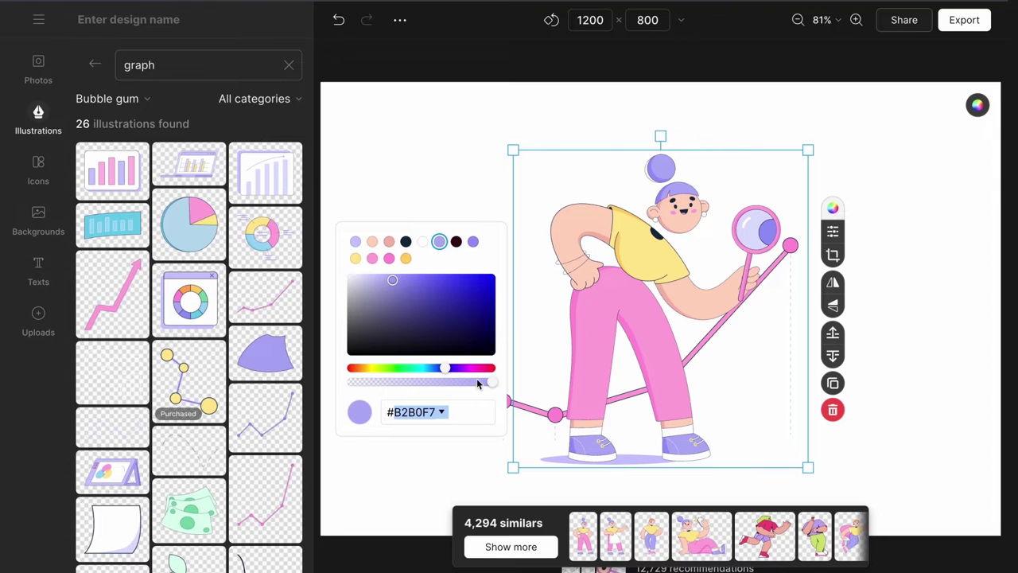
- Recolor the pink line of the line graph with the copied purple #B2B0F7
left_click(892, 170)
left_click(480, 406)
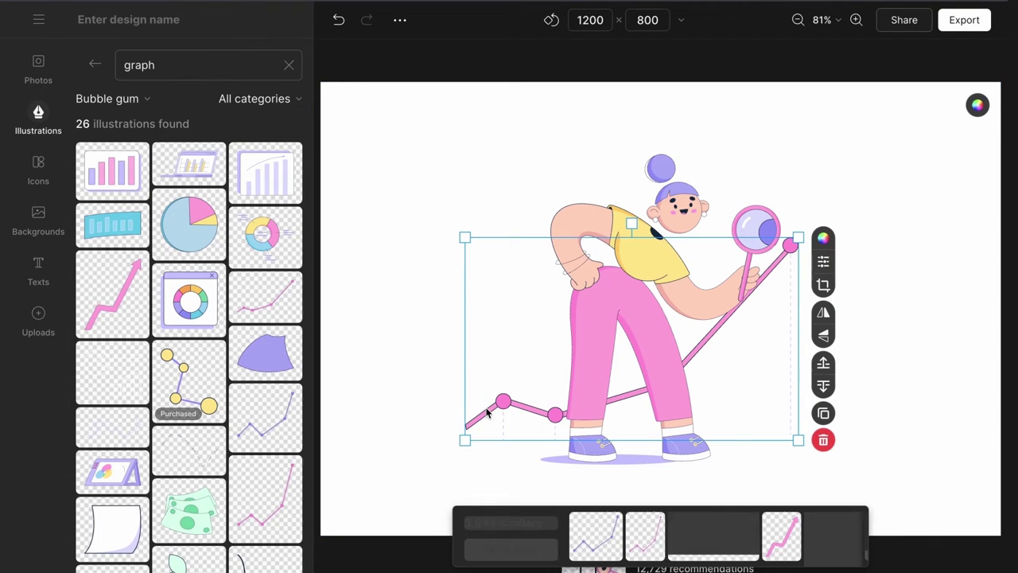
left_click(823, 239)
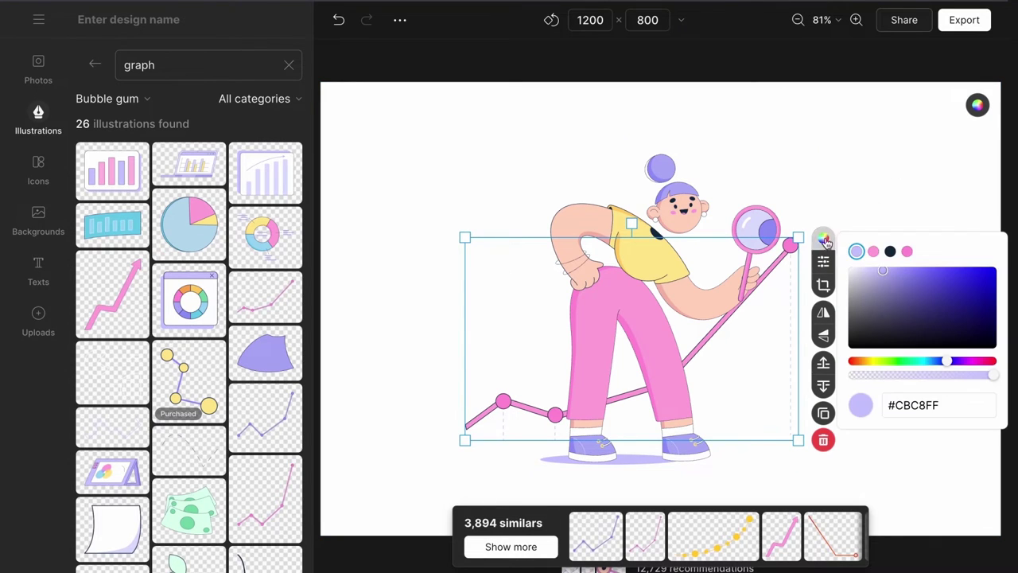
left_click(873, 253)
left_click(916, 408)
type("#B2B0F7")
double_click(756, 231)
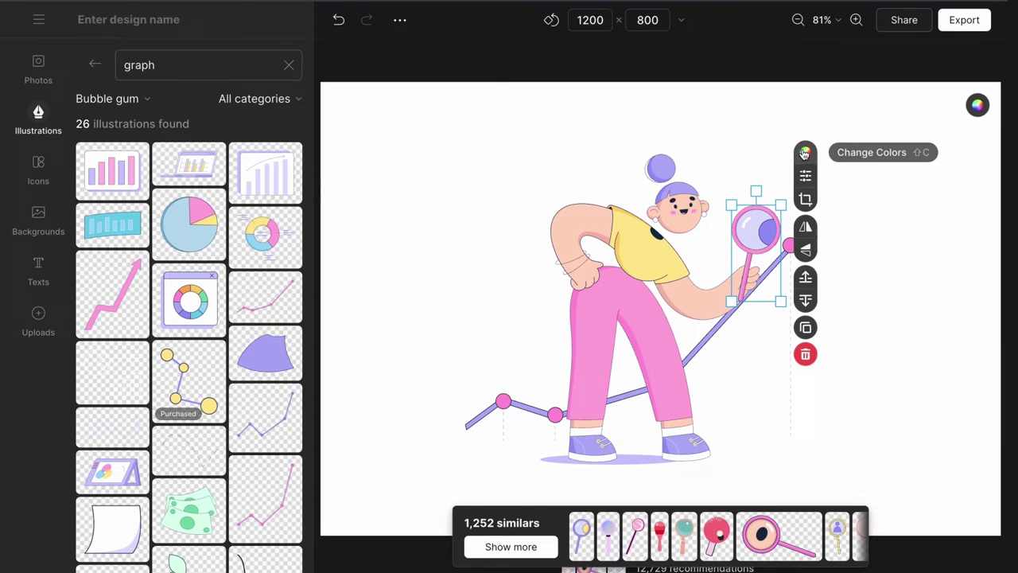
left_click(806, 153)
left_click(880, 174)
double_click(903, 328)
key("super+v")
key("super+z")
- Recolor the pink data points of the line graph purple
left_click(788, 249)
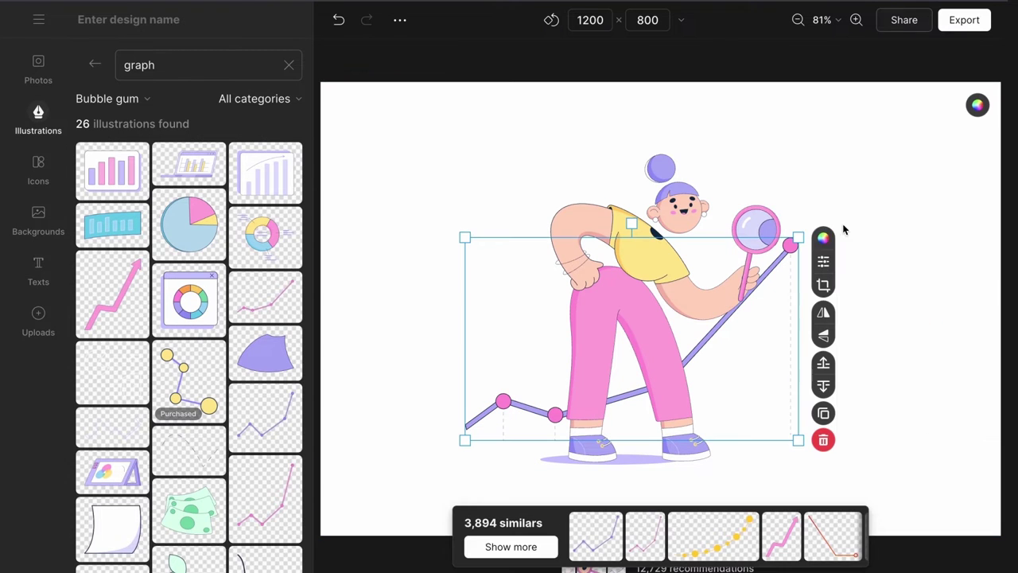
left_click(823, 238)
left_click(908, 270)
left_click(880, 188)
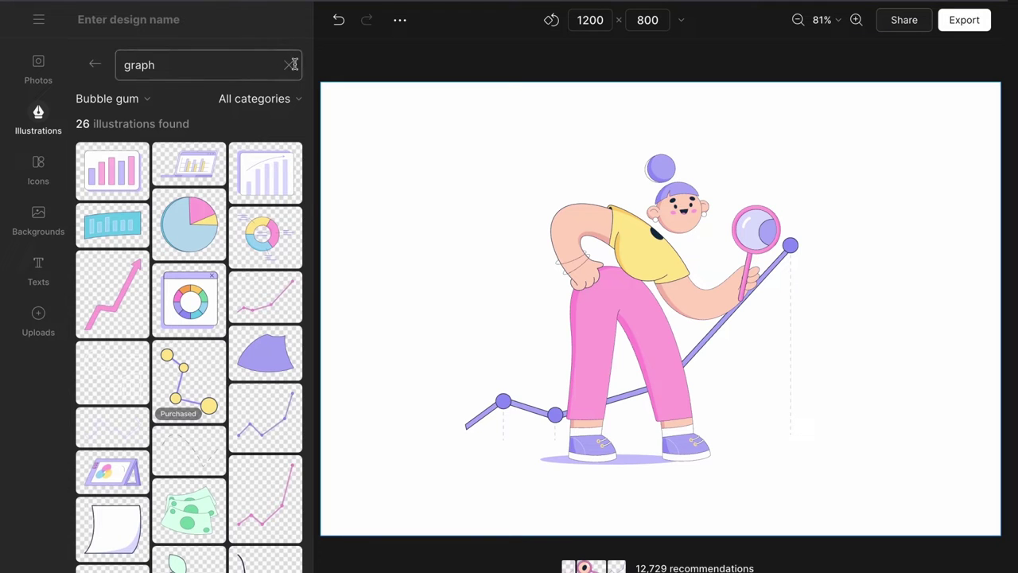
- Add the donut chart with text callouts, shrink it and place it beside the rising end of the line graph
left_click(262, 246)
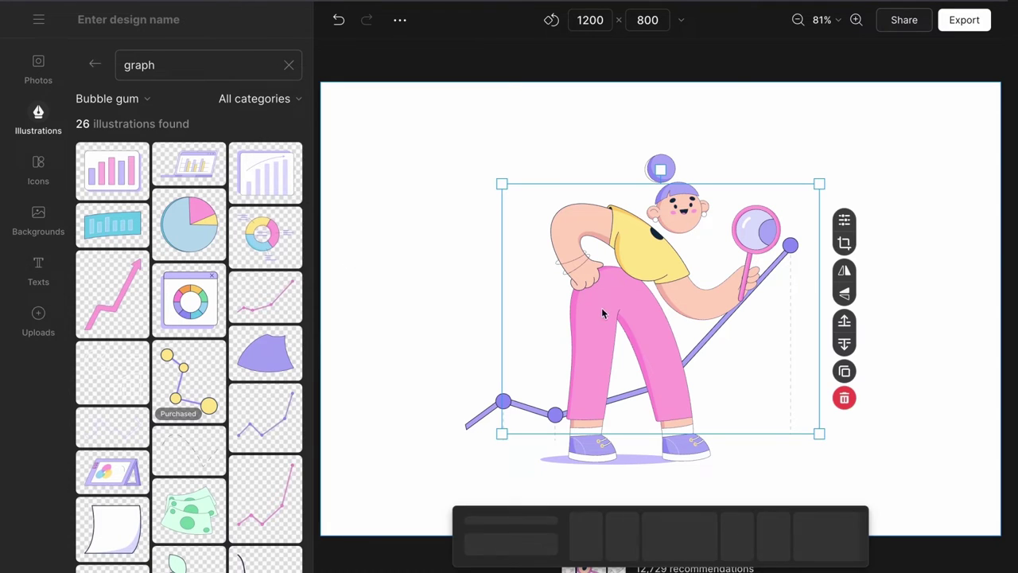
left_click_drag(819, 182, 660, 295)
left_click_drag(551, 366, 807, 360)
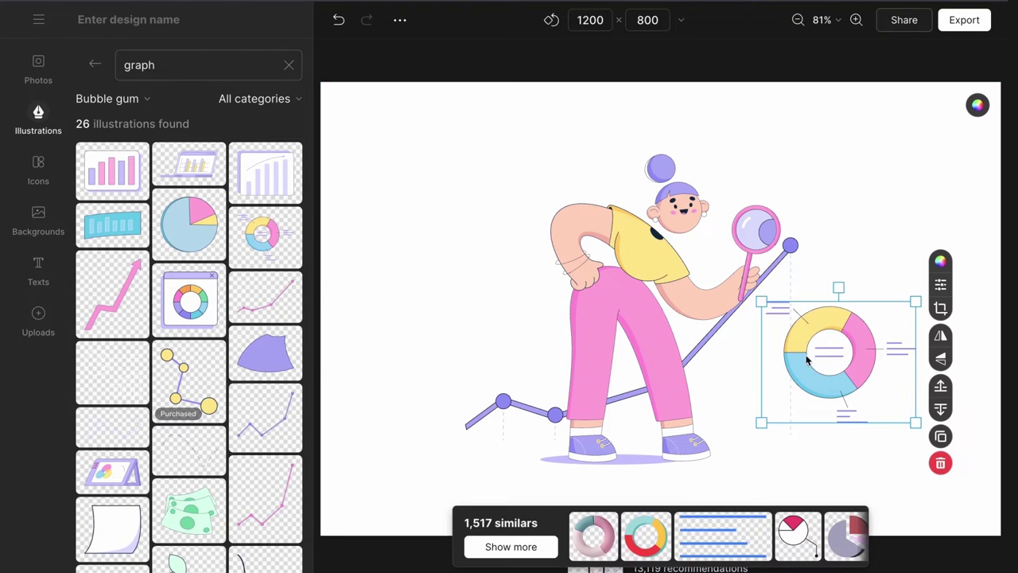
left_click(870, 473)
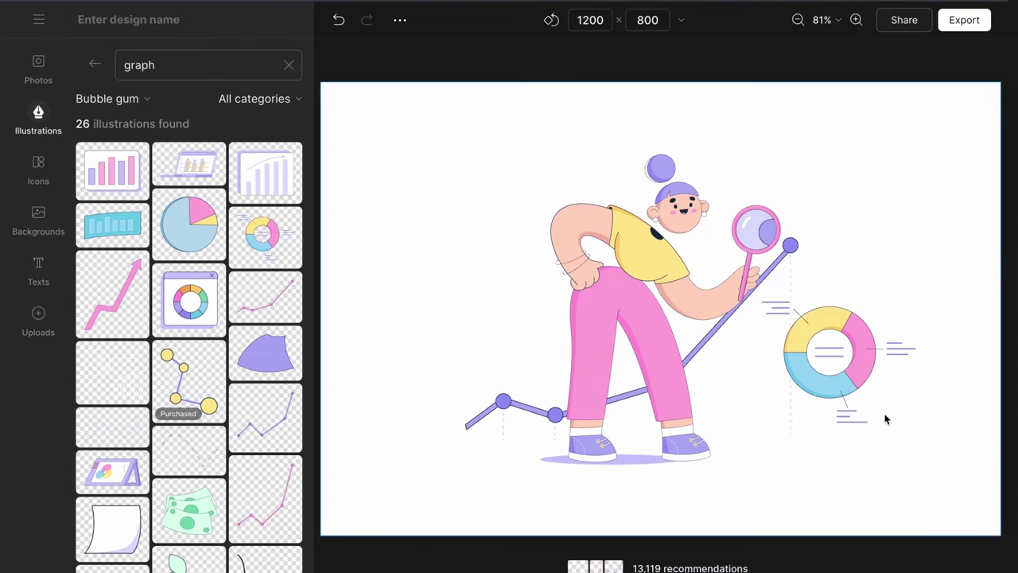
- Reset the style filter to All styles and search the illustrations for "blob"
double_click(236, 64)
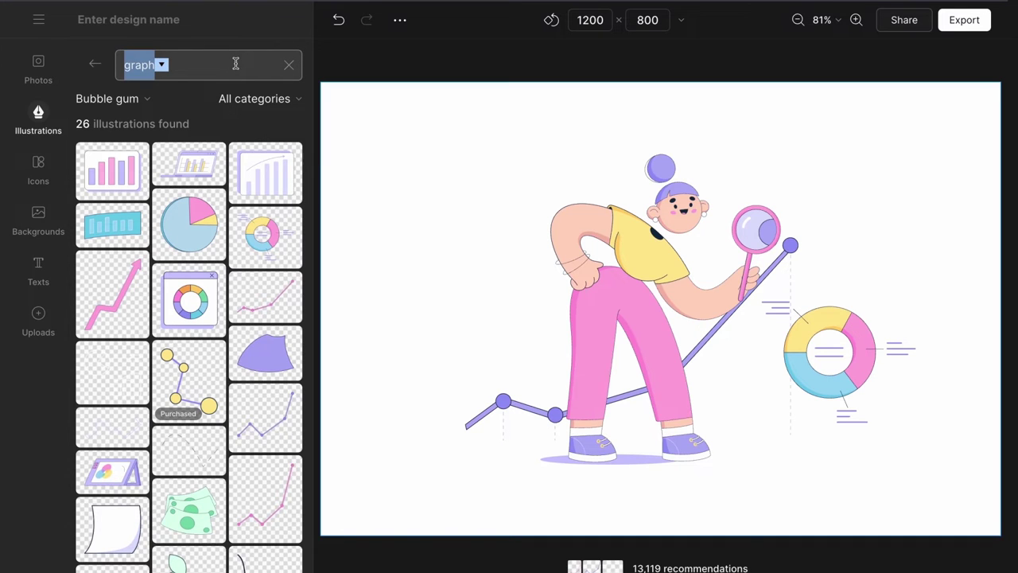
left_click(106, 98)
left_click(105, 129)
left_click(288, 65)
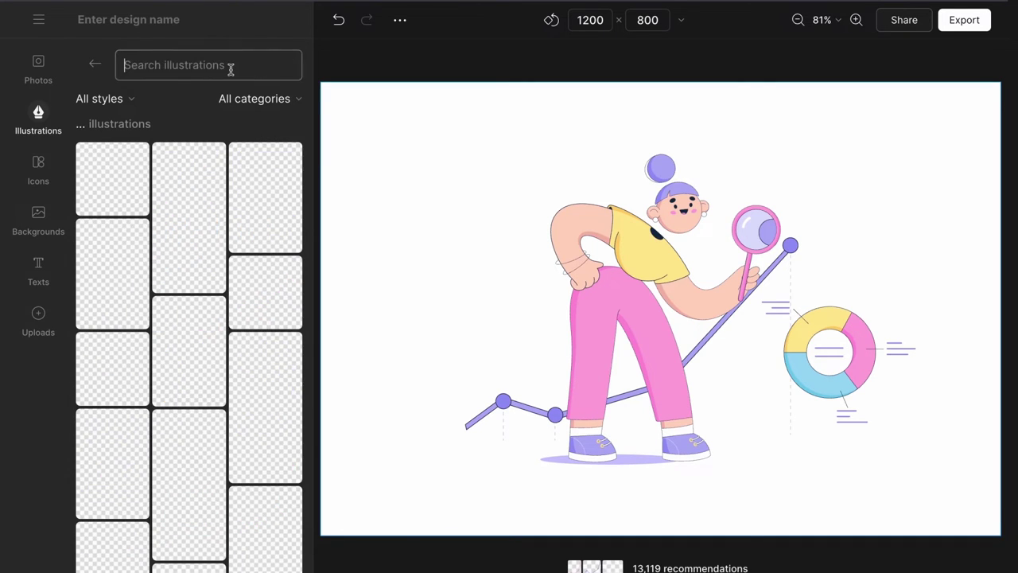
type("blob")
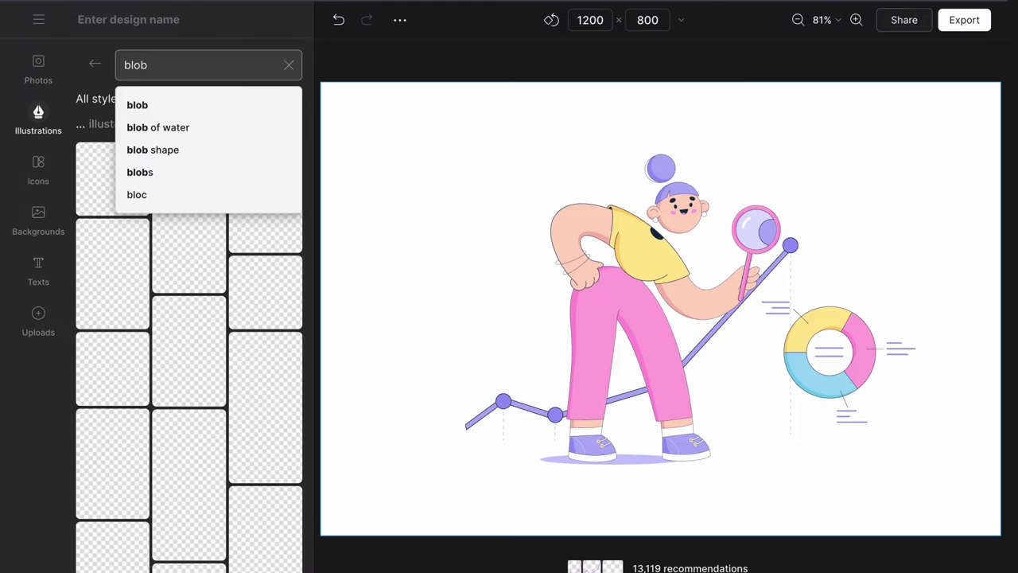
scroll(234, 239, "down", 5)
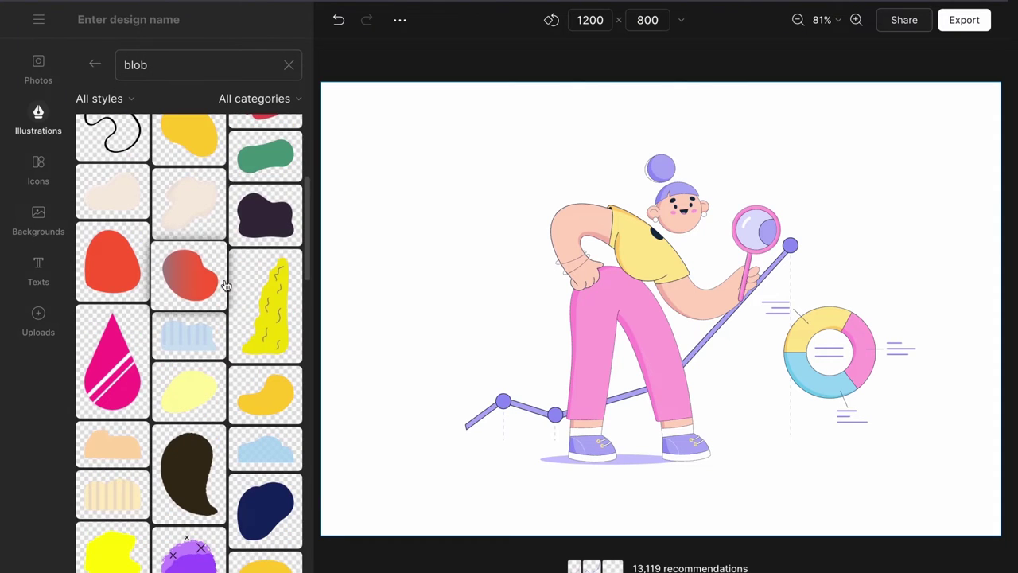
- Add the light blue blob as a backdrop behind the woman and enlarge it to span from the graph's start to the donut chart
left_click(270, 371)
left_click_drag(516, 321, 475, 380)
left_click_drag(776, 287, 913, 221)
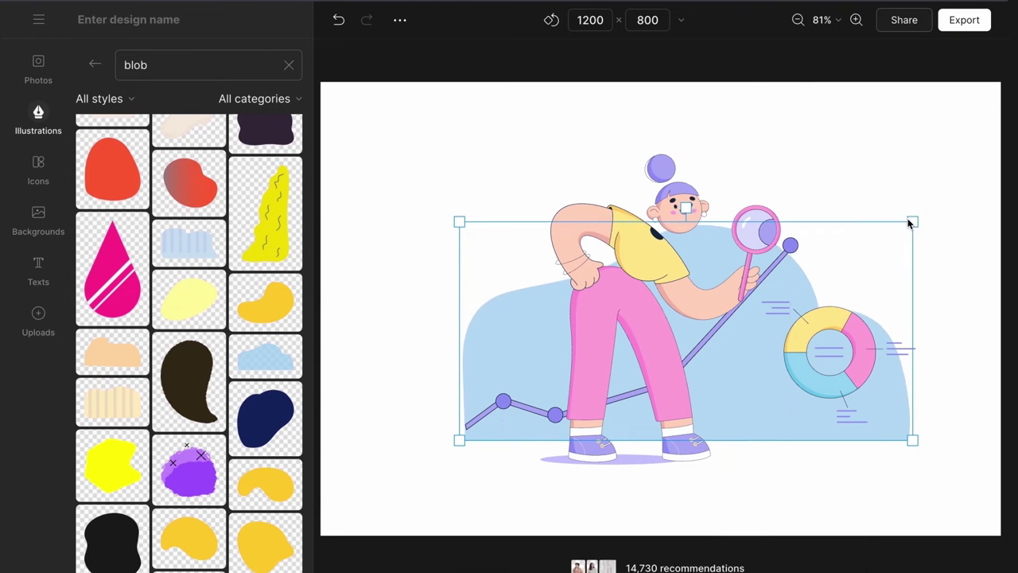
- Browse the similar shapes and swap the backdrop blob for the smooth blue dome shape
left_click(510, 548)
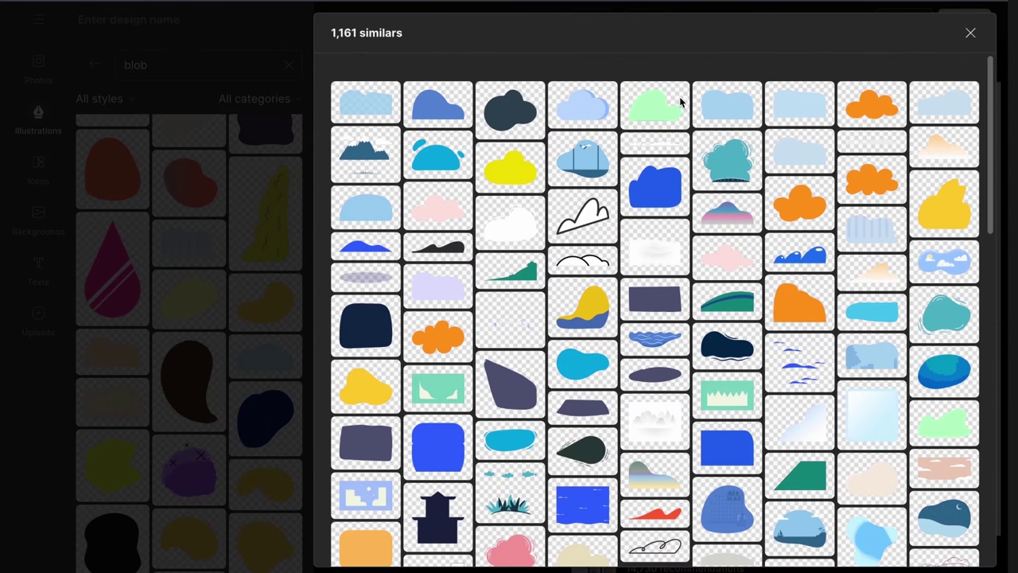
scroll(668, 182, "down", 1)
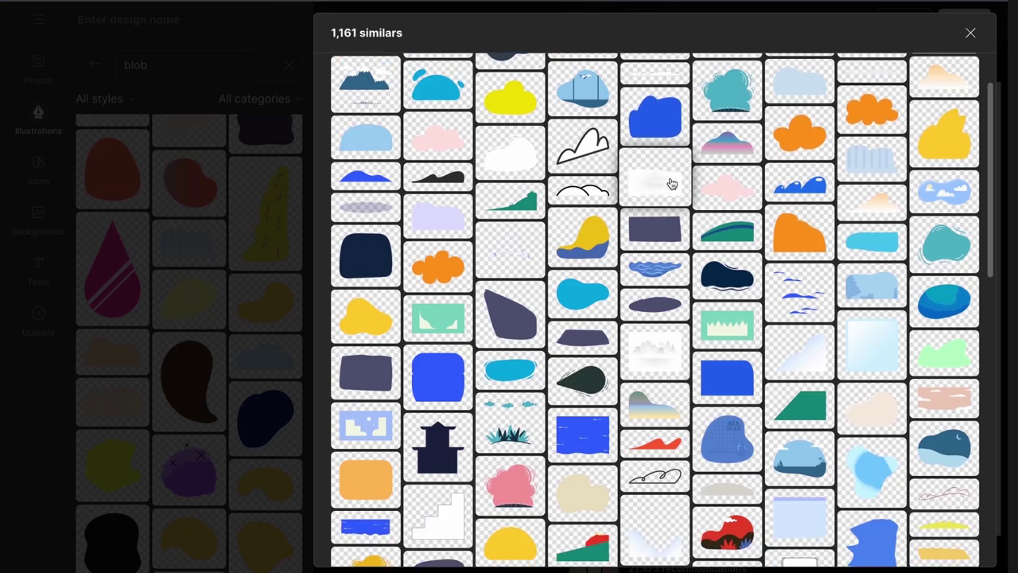
scroll(672, 184, "down", 3)
scroll(416, 220, "up", 5)
key("Escape")
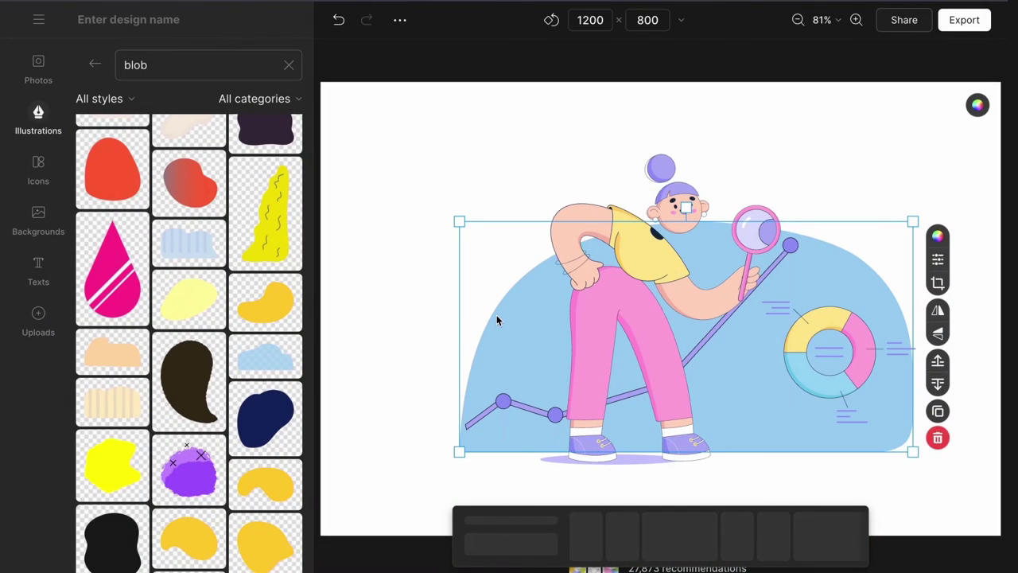
- Move the blue dome up so its base sits just above the woman's feet and shrink it slightly
mouse_move(506, 353)
left_mouse_down()
mouse_move(510, 335)
mouse_move(508, 344)
left_mouse_up()
left_click(509, 344)
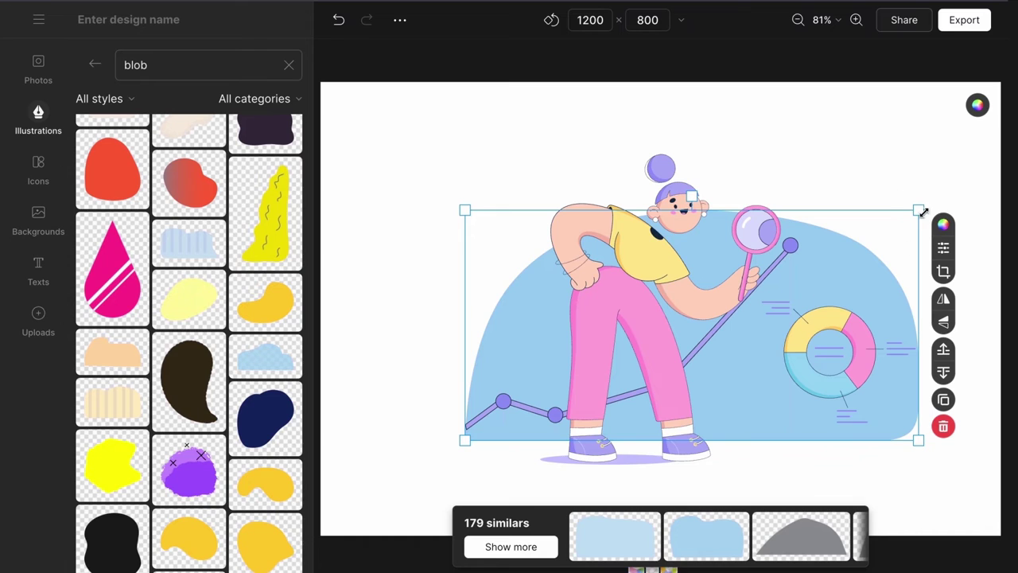
left_click_drag(923, 211, 898, 221)
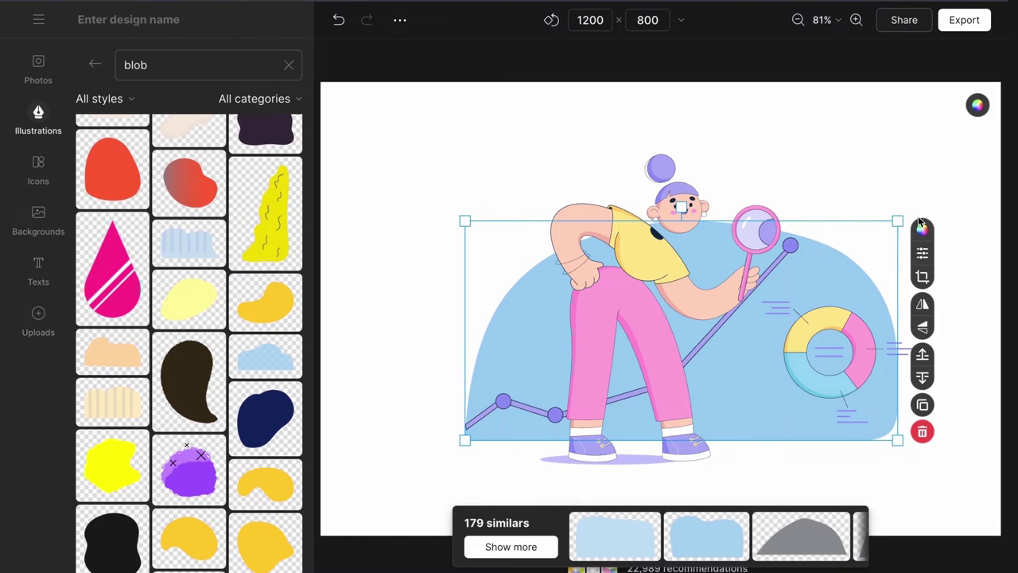
- Recolor the backdrop dome to light yellow #FFFBA4 and nudge it slightly to the left
left_click(922, 229)
left_click(875, 340)
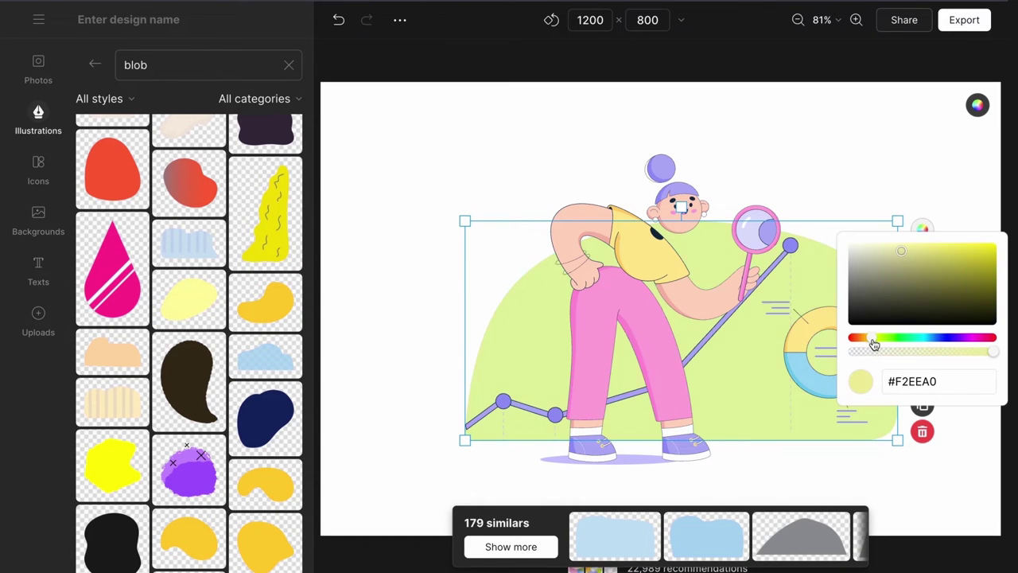
left_click_drag(905, 251, 904, 247)
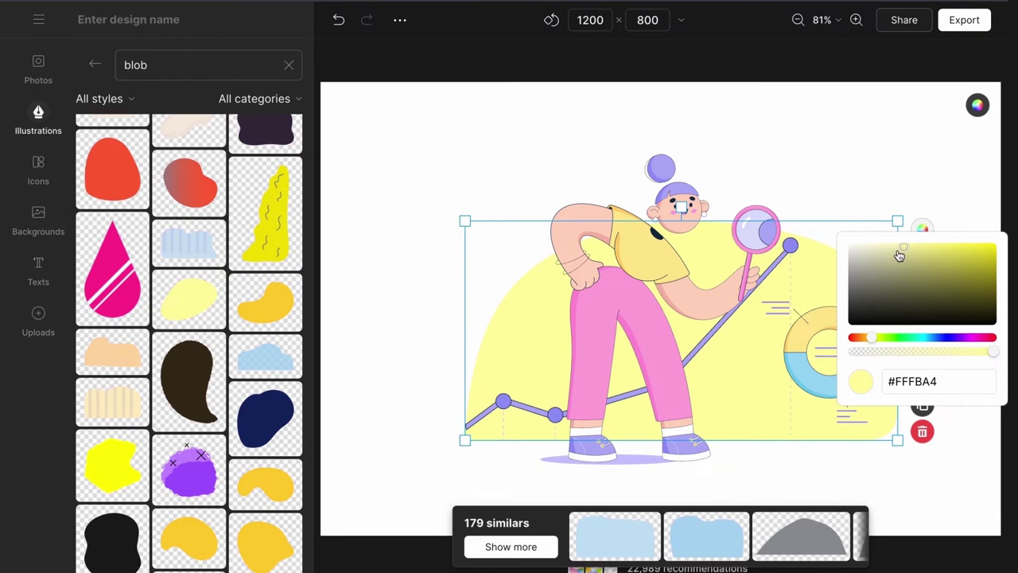
left_click(870, 174)
left_click(514, 331)
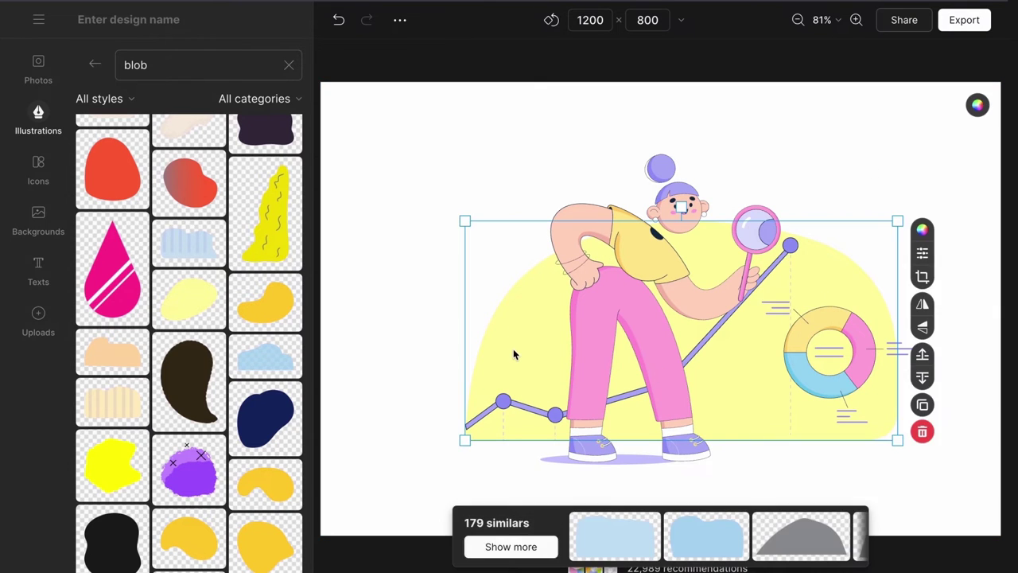
mouse_move(514, 349)
left_mouse_down()
mouse_move(495, 351)
mouse_move(504, 350)
left_mouse_up()
left_click(748, 183)
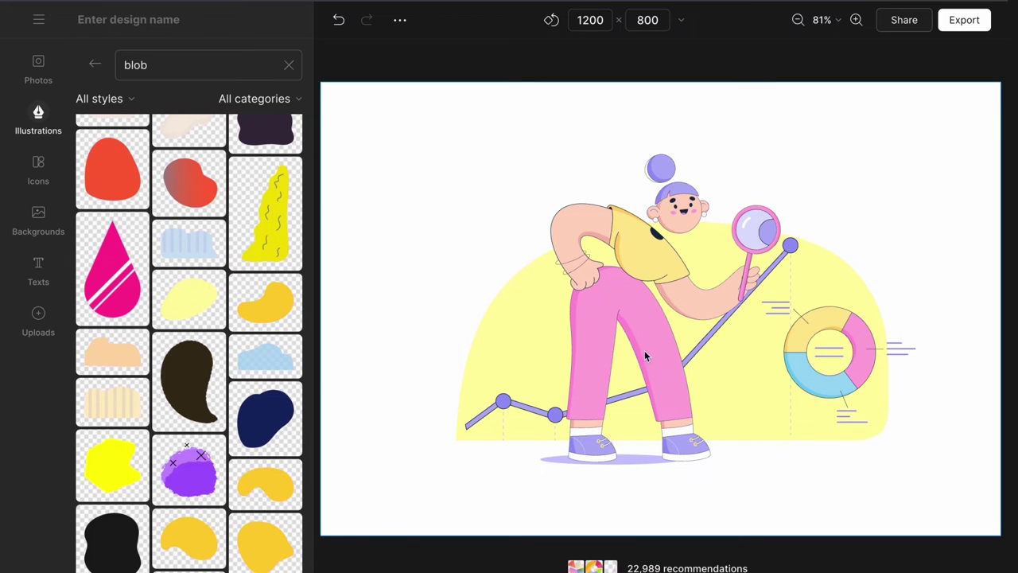
- Recolor the woman's yellow shirt light blue, using #69D8FF for its darker shade
left_click(637, 267)
left_click(832, 207)
left_click(355, 258)
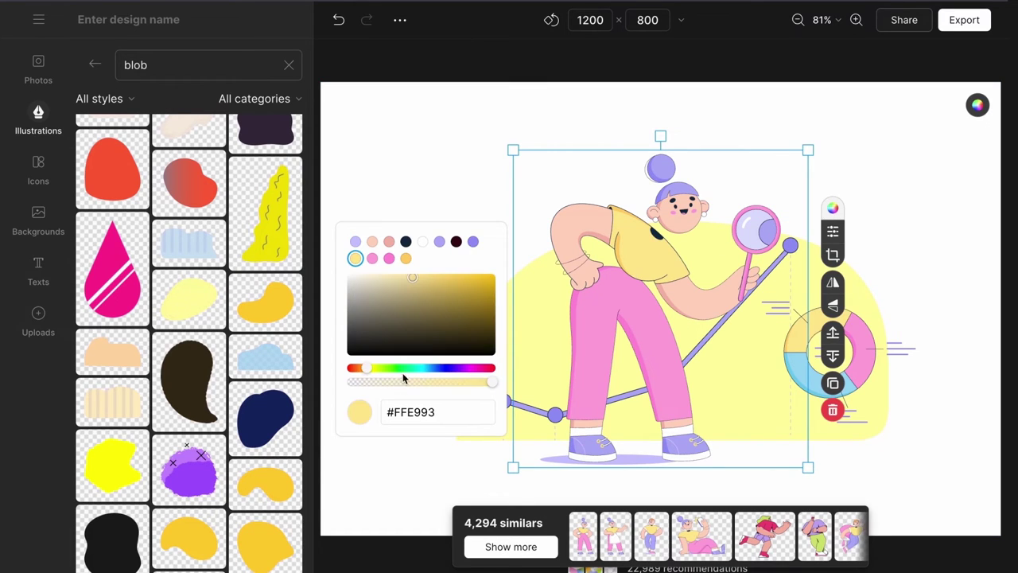
left_click(428, 370)
left_click(406, 257)
left_click(427, 369)
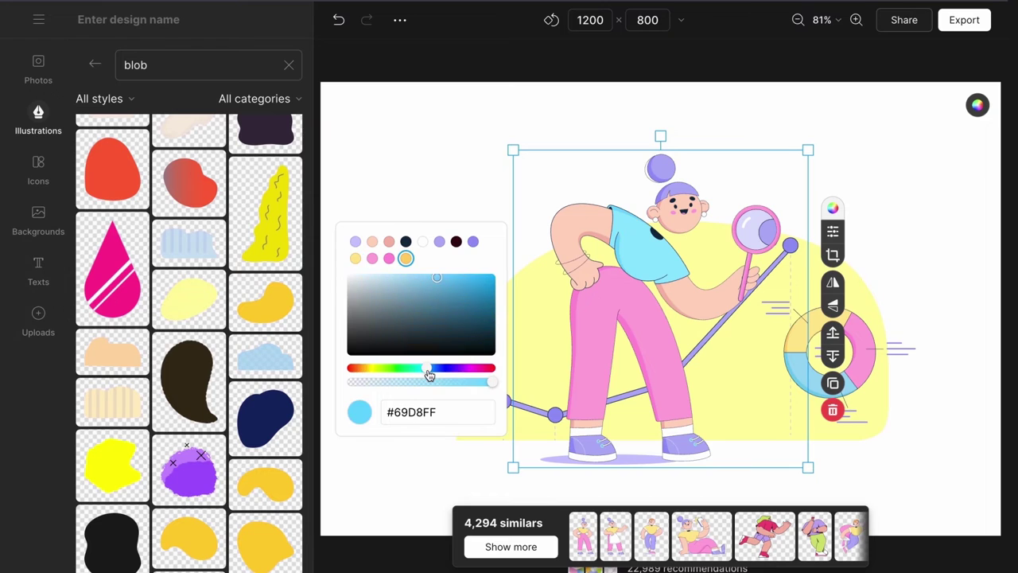
left_click(452, 183)
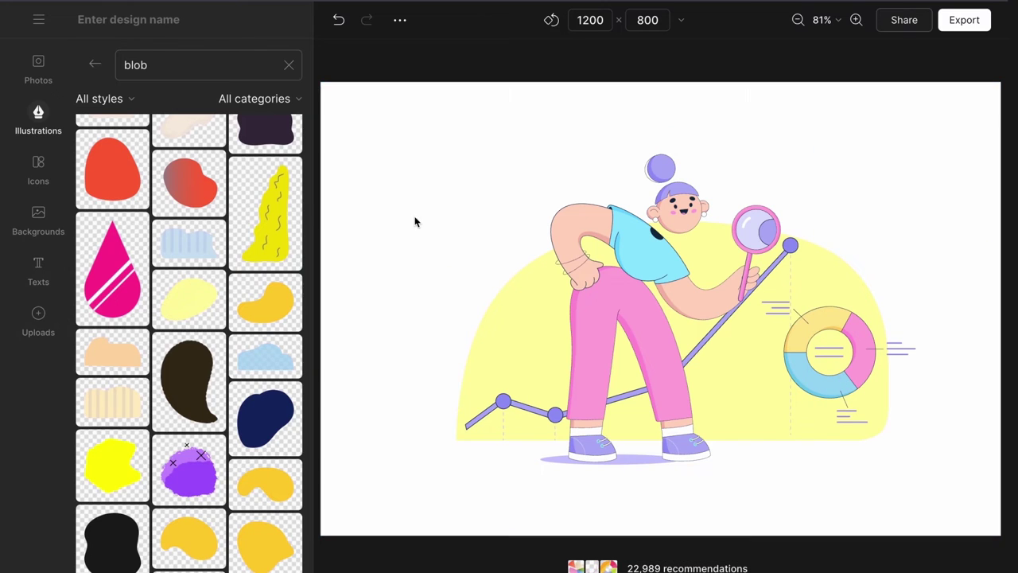
- Search the illustrations for "dots" and browse the dot patterns
left_click(290, 66)
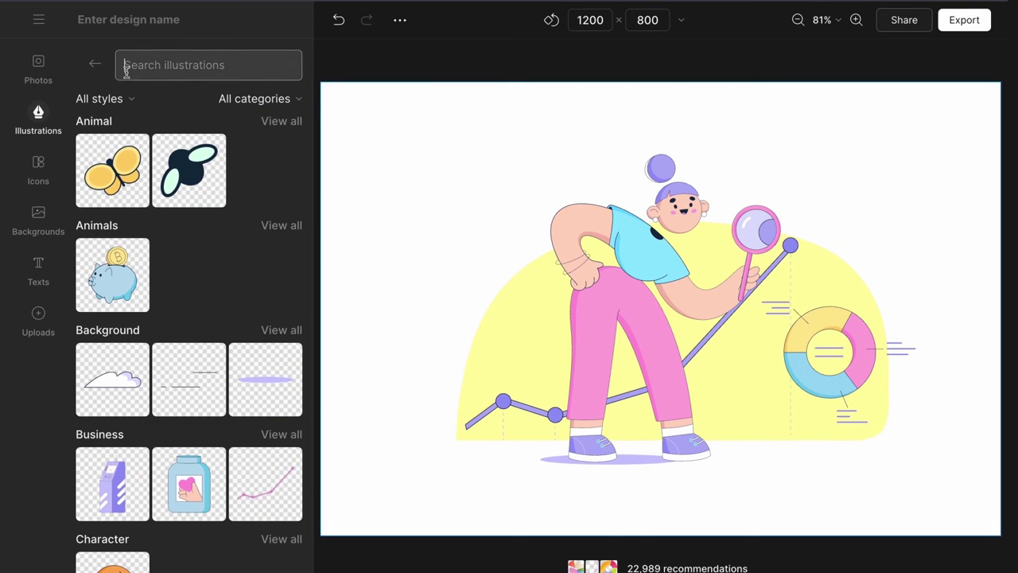
type("dot")
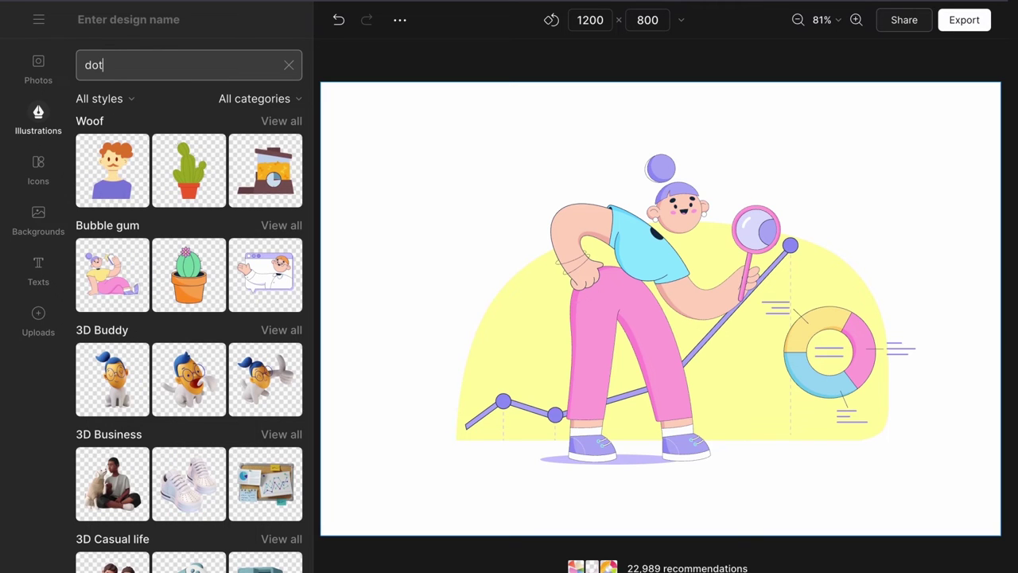
type("s")
scroll(178, 362, "down", 7)
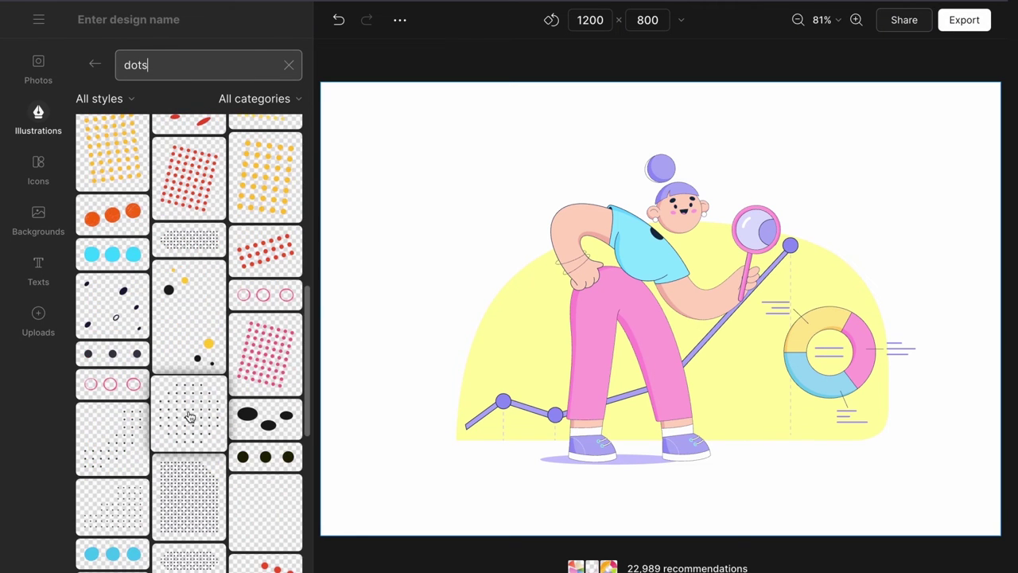
- Add the black dot grid, place it over the backdrop's edge behind the woman's back and shrink it
left_click(190, 417)
left_click_drag(751, 398, 693, 335)
left_click_drag(634, 295, 506, 325)
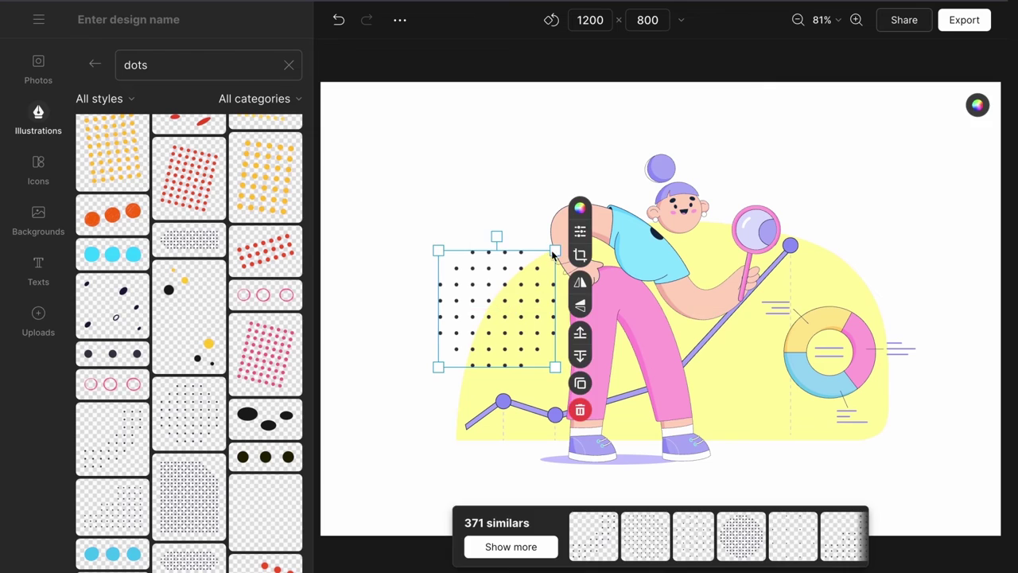
left_click_drag(554, 251, 520, 285)
- Swap the dot grid for the similar denser pattern, then move it closer to the woman and enlarge it slightly
left_click(640, 553)
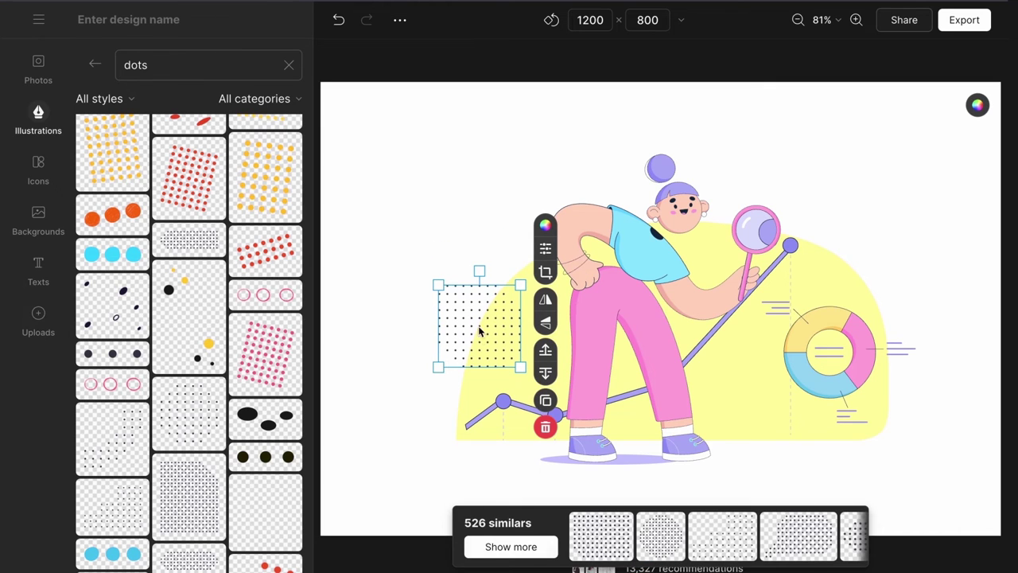
left_click_drag(468, 315, 503, 315)
left_click(451, 313)
mouse_move(552, 289)
left_mouse_down()
mouse_move(563, 274)
mouse_move(554, 276)
left_mouse_up()
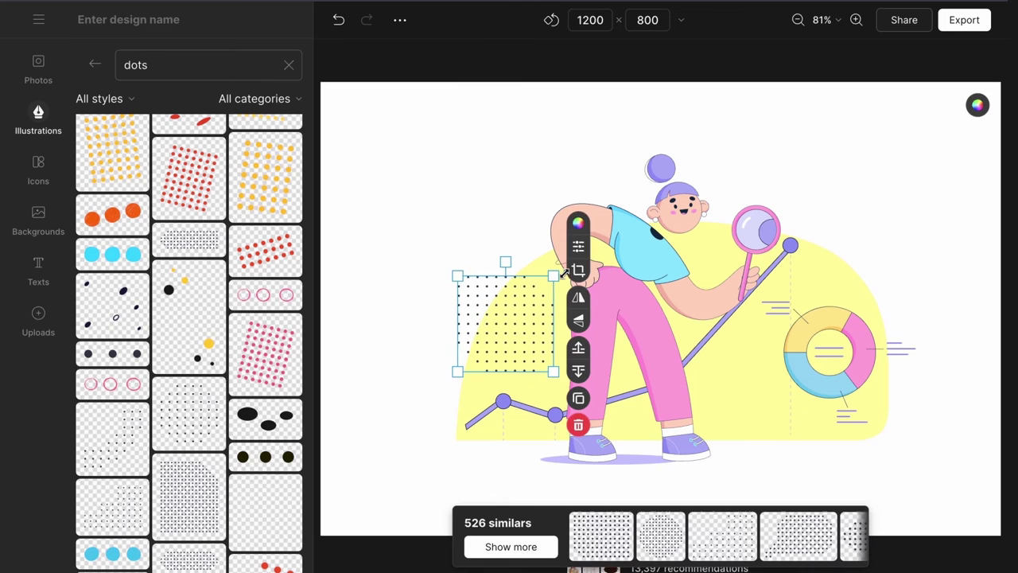
- Recolor the dot pattern to light purple-blue #A0AEFF
left_click(578, 223)
left_click(653, 229)
left_click_drag(654, 239, 666, 234)
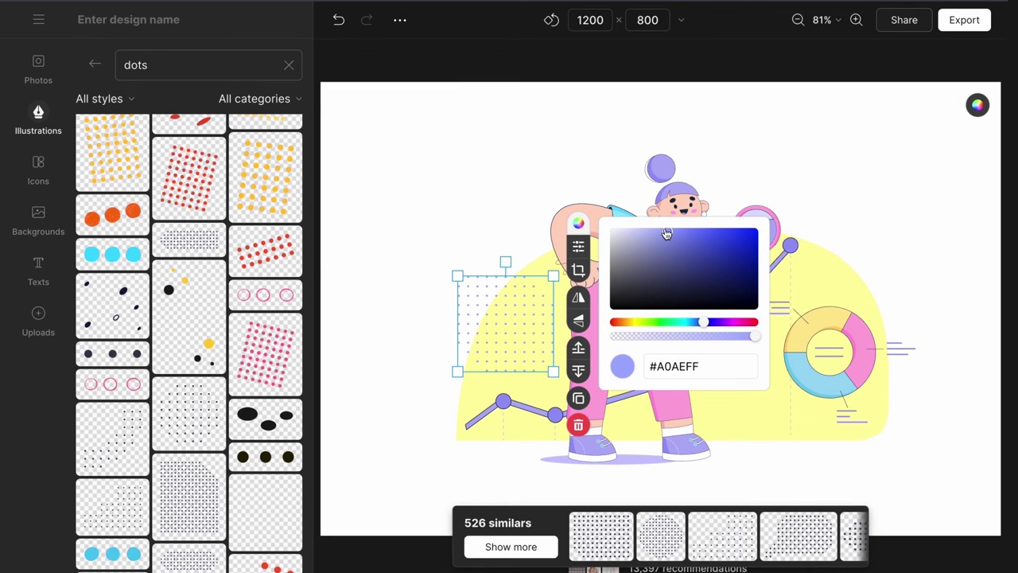
left_click(441, 103)
- Group all the illustration elements, then enlarge the group to fill the canvas and center it
left_click_drag(398, 89, 950, 517)
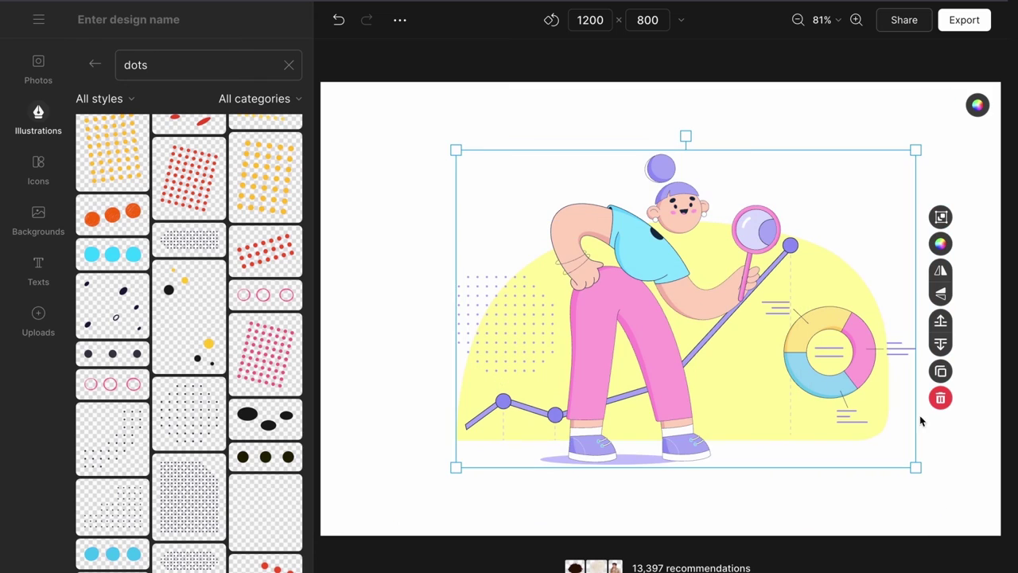
left_click(941, 216)
left_click_drag(755, 283, 633, 220)
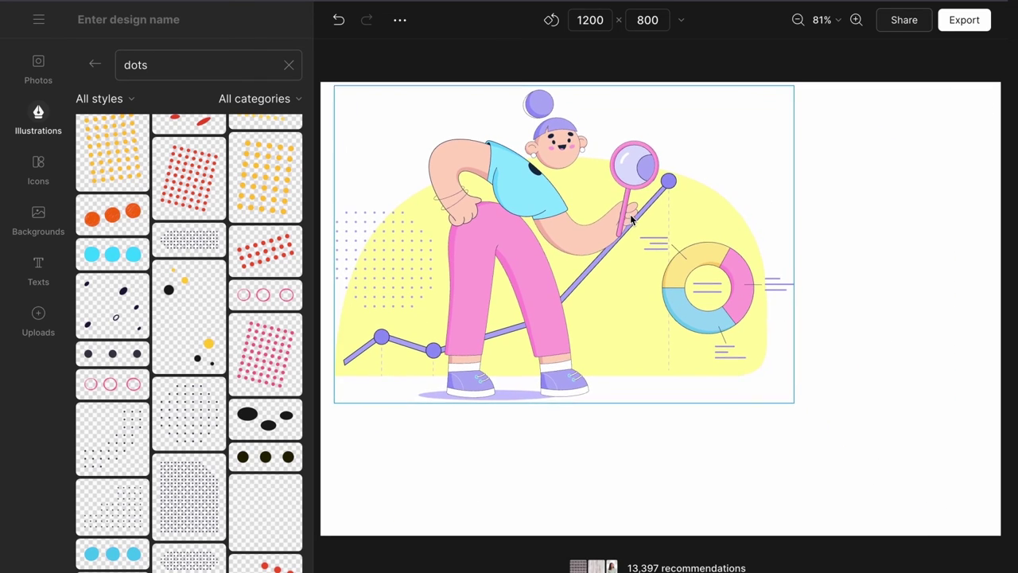
left_click_drag(794, 405, 939, 505)
left_click_drag(835, 355, 857, 368)
left_click(857, 373)
left_click(785, 77)
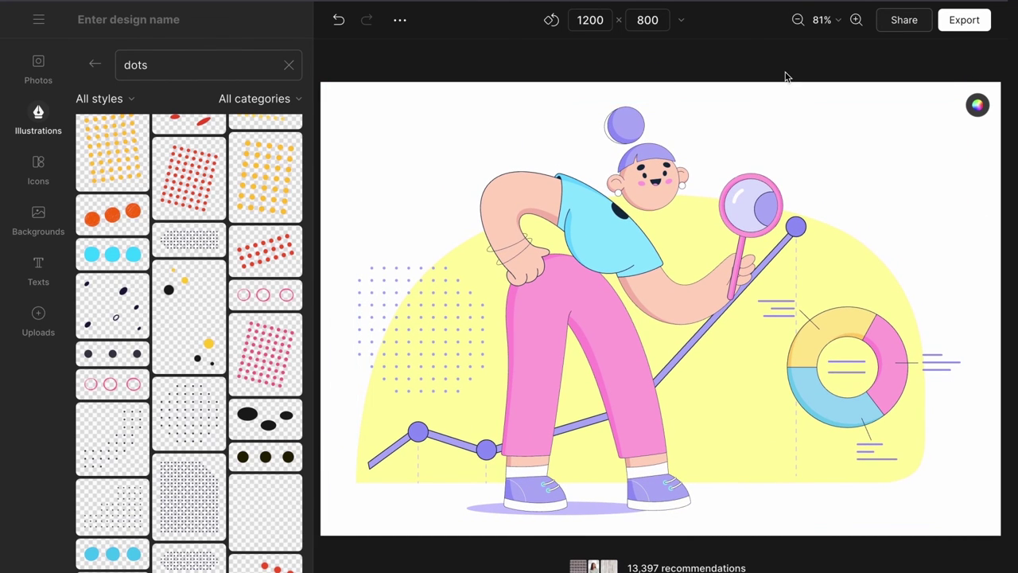
- Set up the design's export as a medium-size PNG at 1200×800
left_click(963, 22)
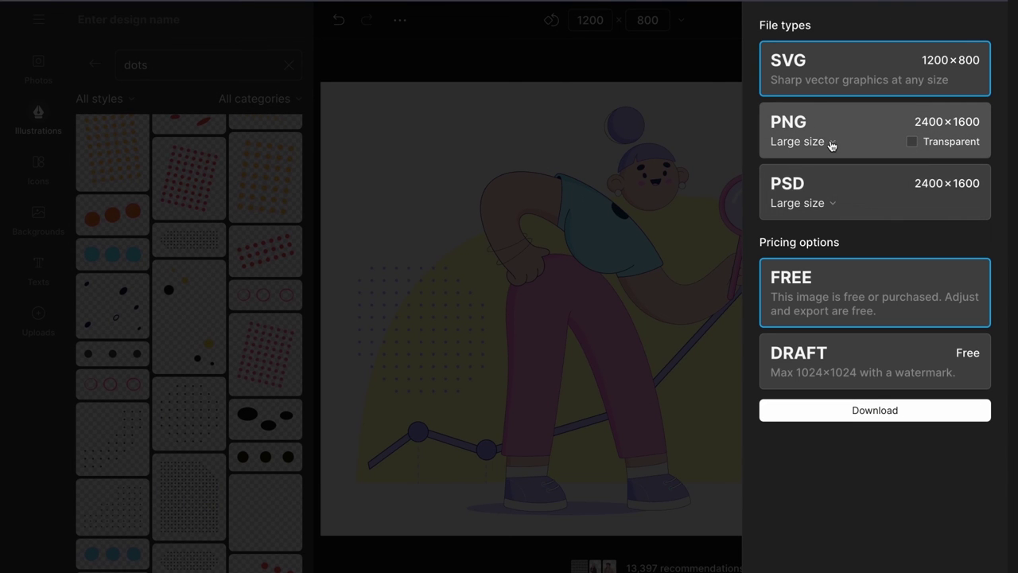
left_click(831, 145)
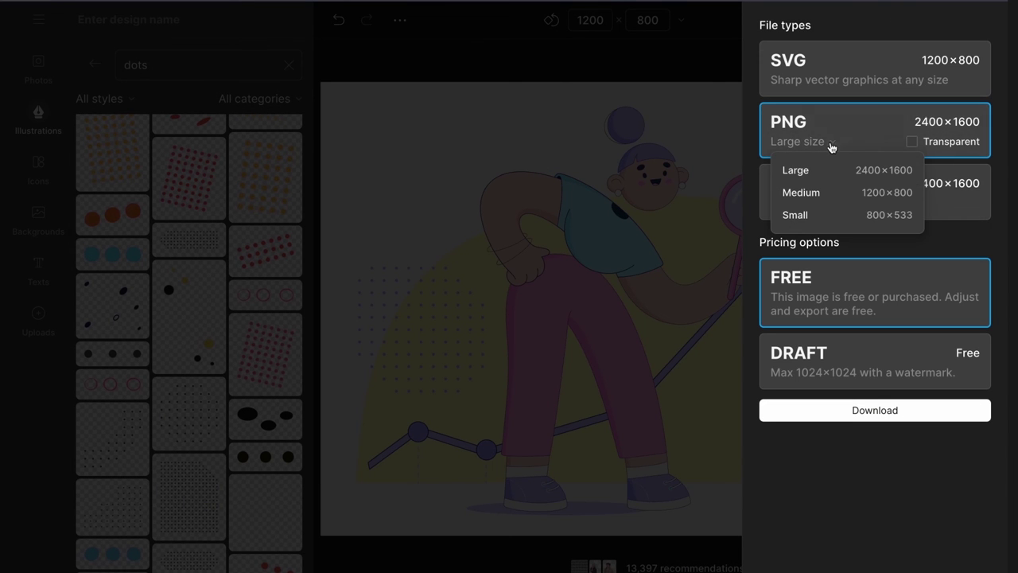
left_click(820, 198)
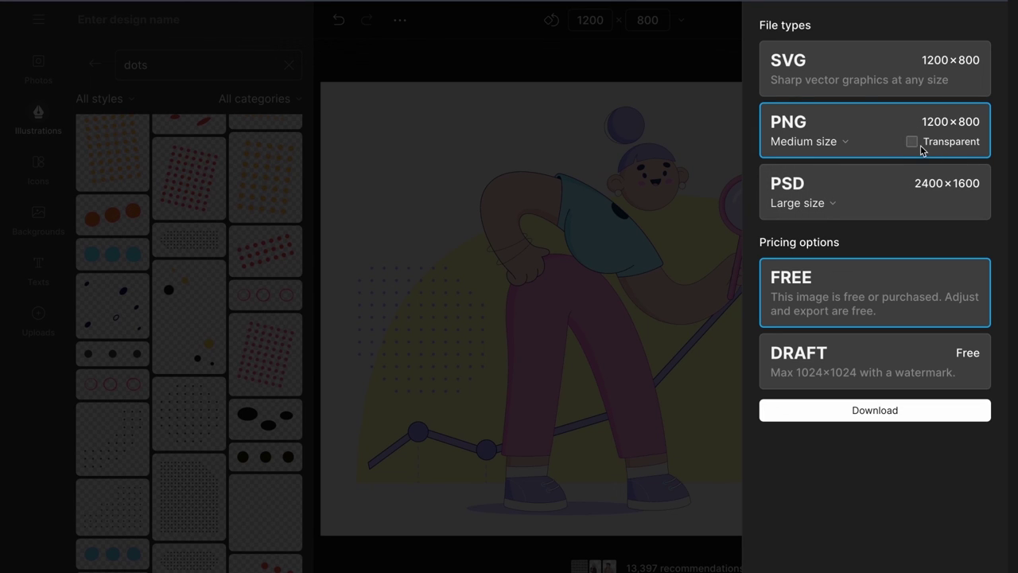